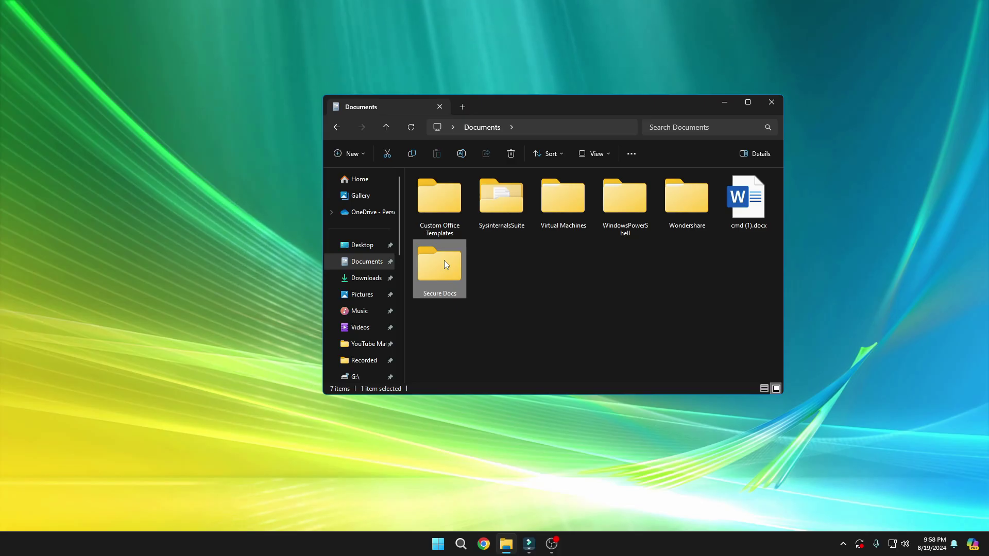
# - Permanently delete the Secure Docs folder with Shift+Delete
pyautogui.hotkey('shift', 'Delete')
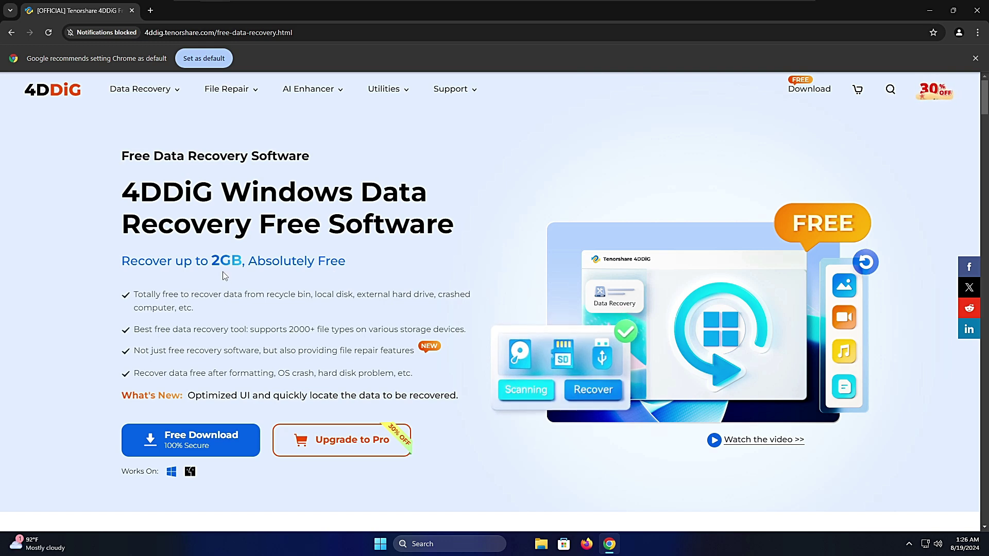
pyautogui.scroll(-5, 242, 299)
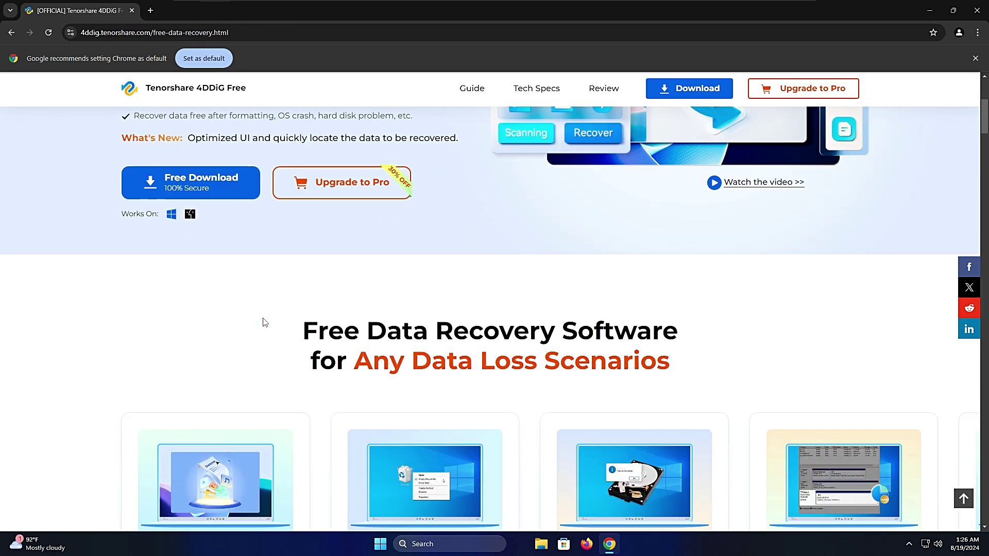
pyautogui.scroll(-5, 264, 322)
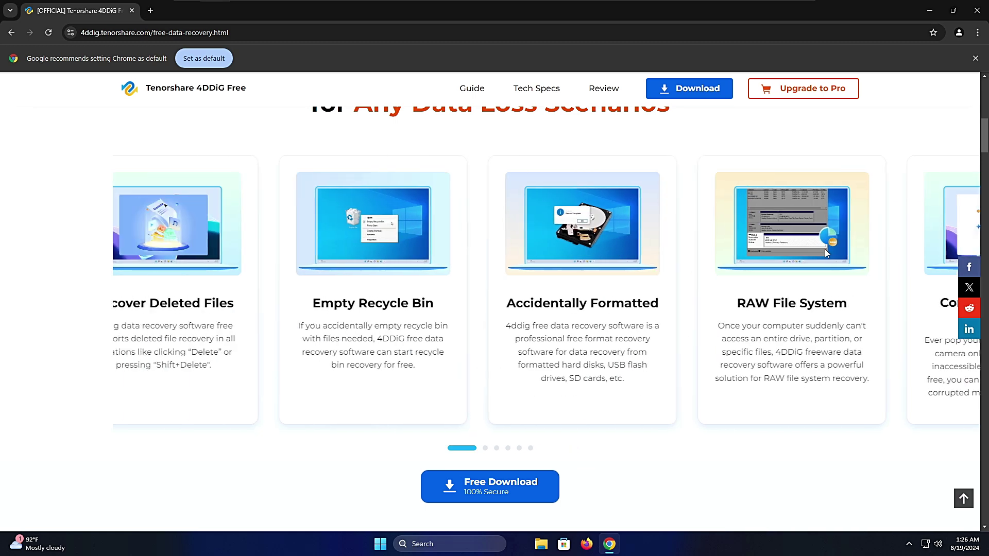
pyautogui.scroll(10, 610, 304)
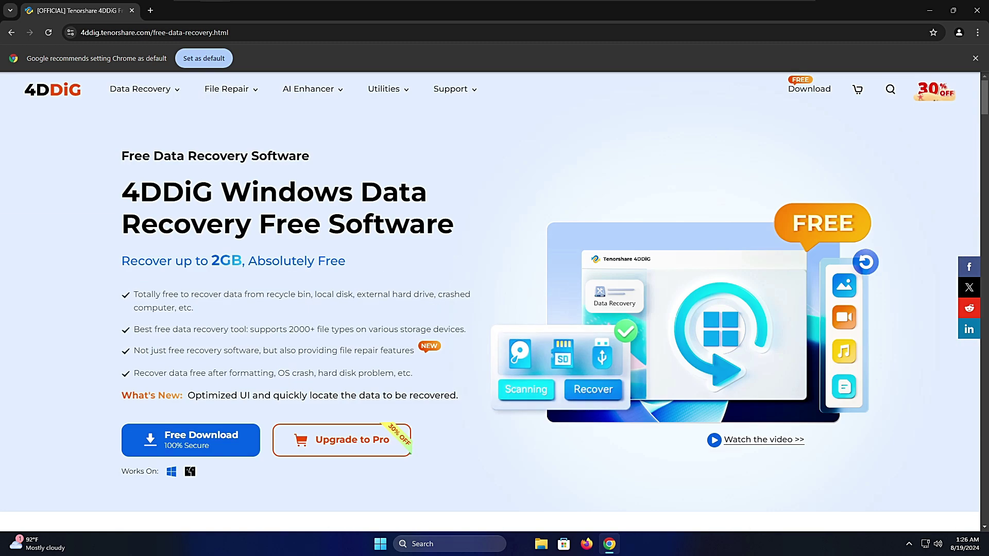
pyautogui.scroll(-1, 610, 304)
# - Download the free 4DDiG Windows installer, approve the UAC prompt, and install it
pyautogui.click(214, 394)
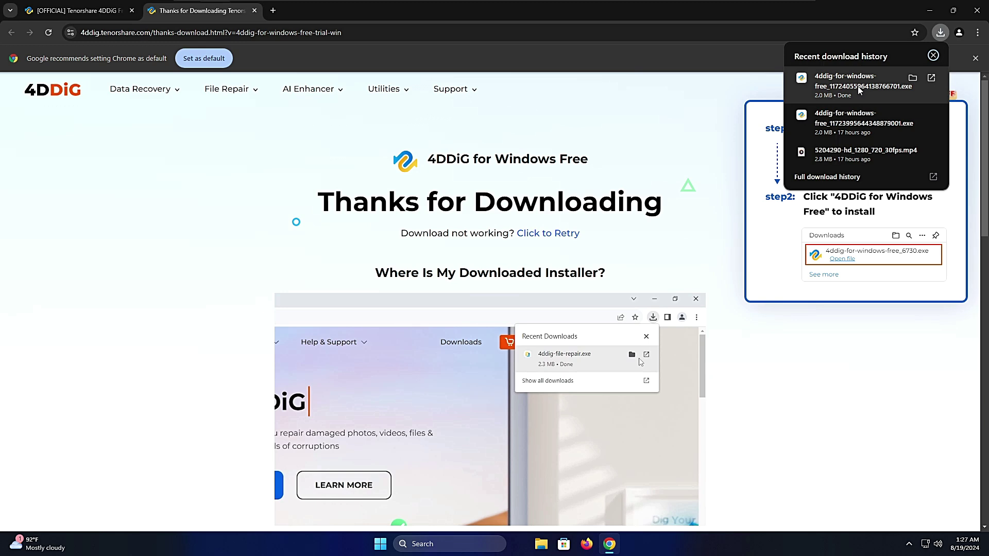
pyautogui.click(859, 91)
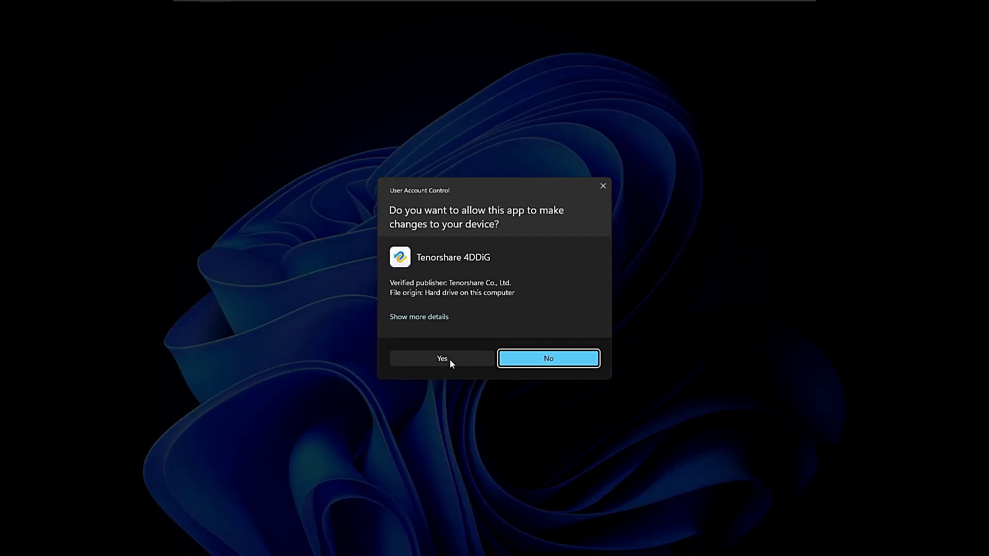
pyautogui.click(450, 359)
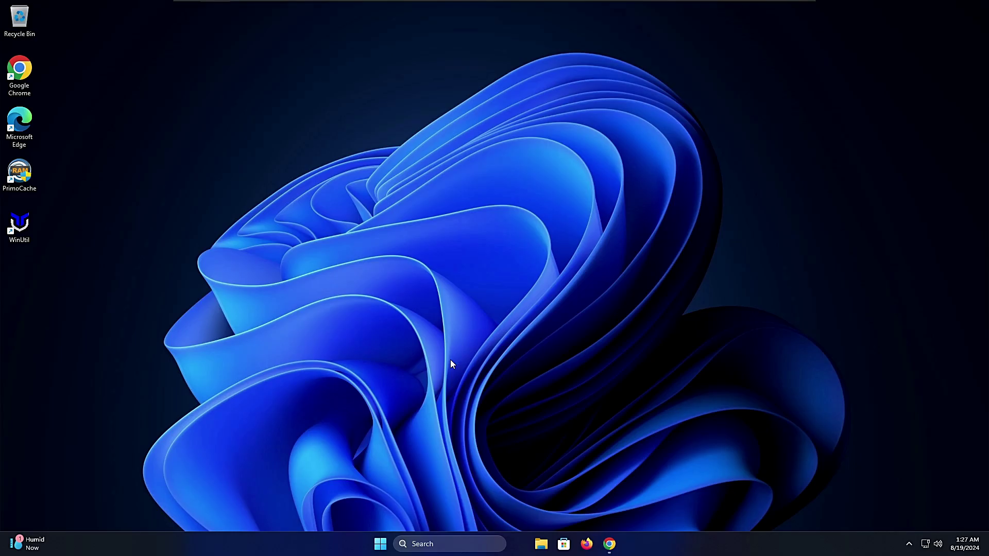
pyautogui.click(499, 295)
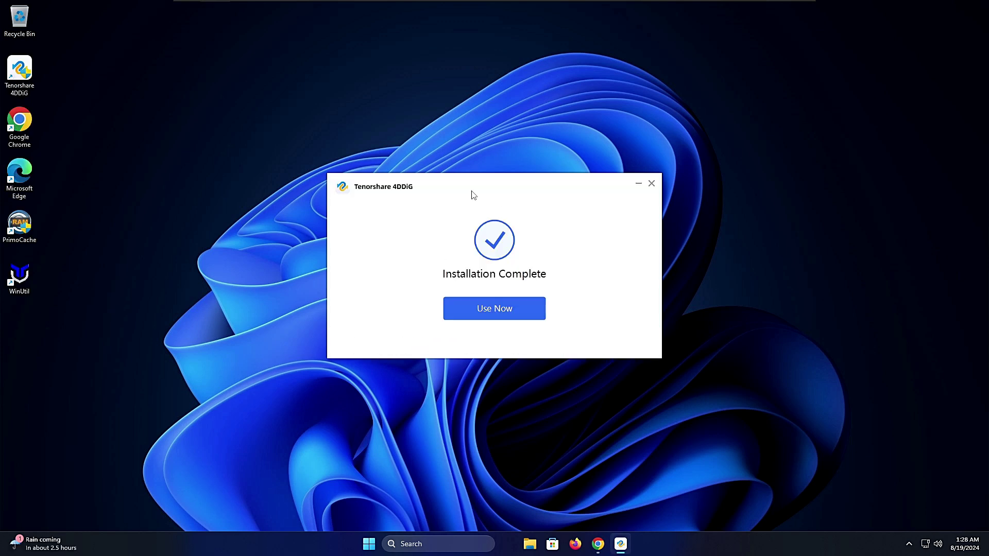
# - Launch 4DDiG after installation and reposition its window on the desktop
pyautogui.click(489, 315)
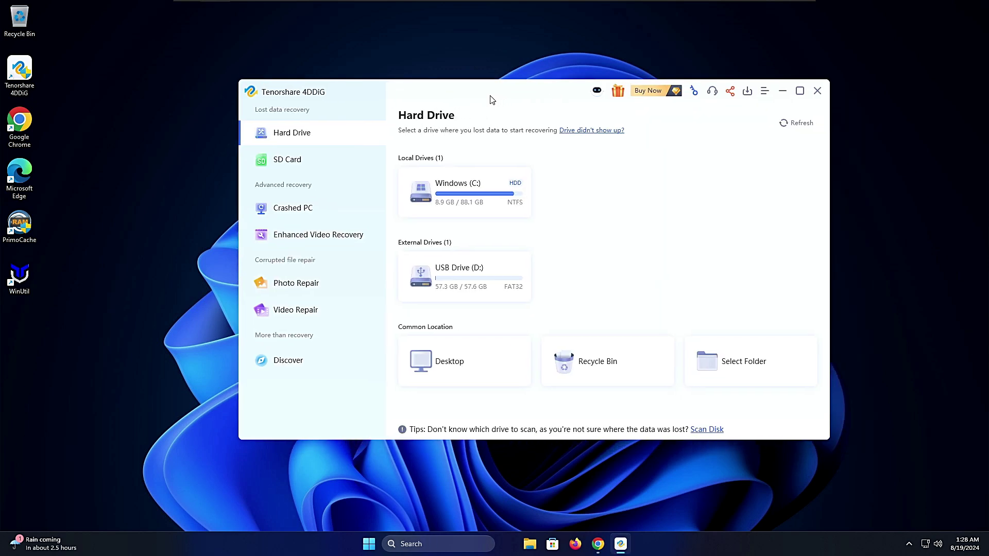
pyautogui.moveTo(490, 99); pyautogui.dragTo(560, 122)
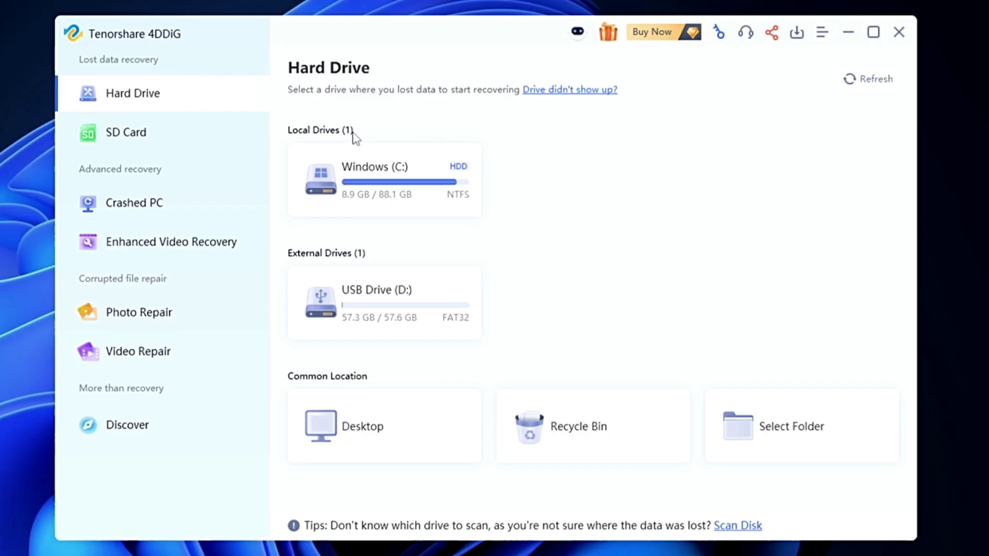
pyautogui.moveTo(353, 293)
pyautogui.moveTo(344, 425)
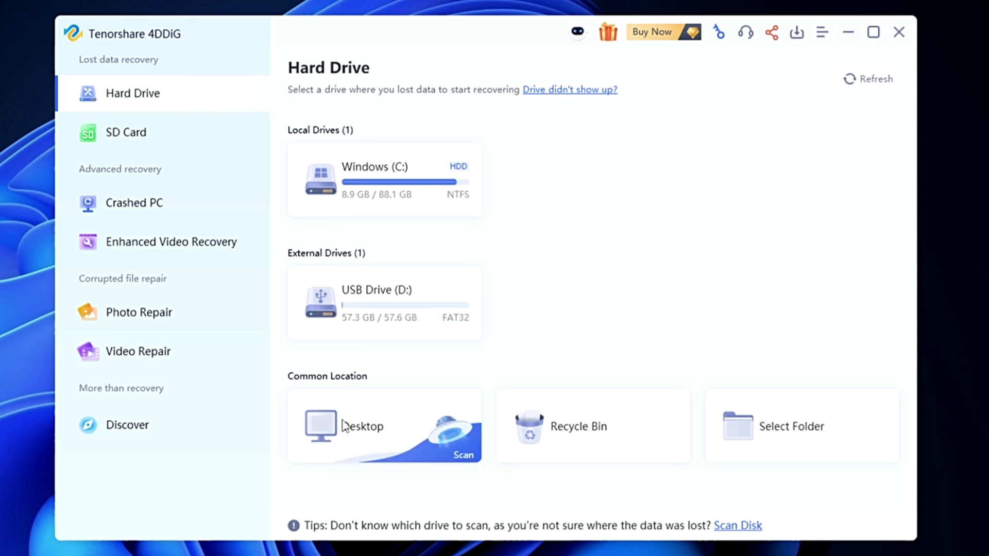
pyautogui.moveTo(540, 425)
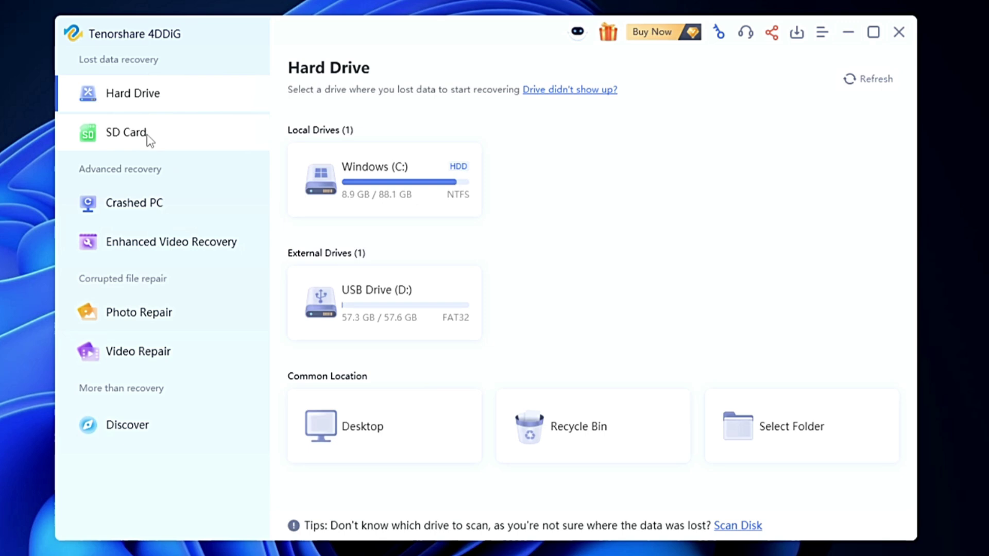
# - Browse the SD Card, Crashed PC, Enhanced Video Recovery, Photo Repair and Video Repair sections, then return to Hard Drive
pyautogui.click(137, 148)
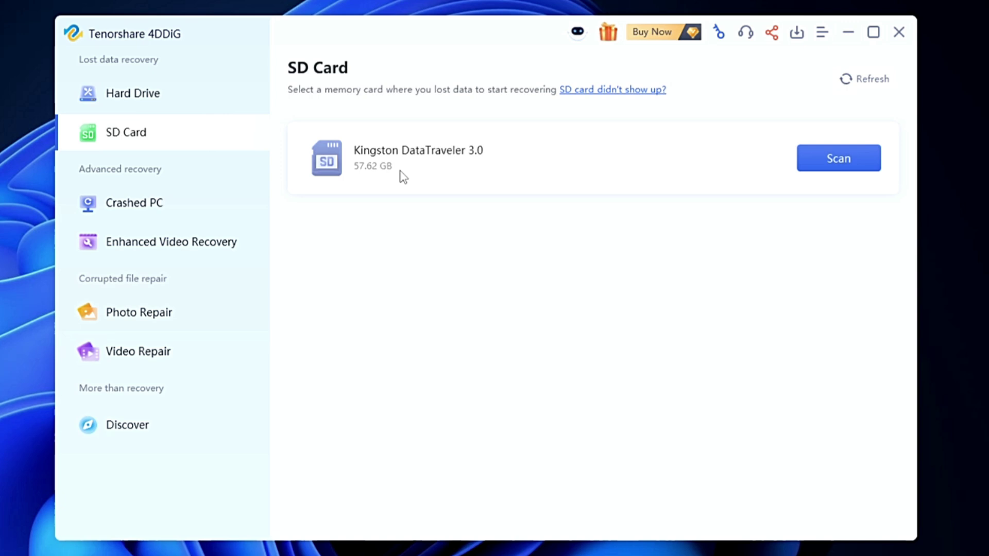
pyautogui.click(153, 209)
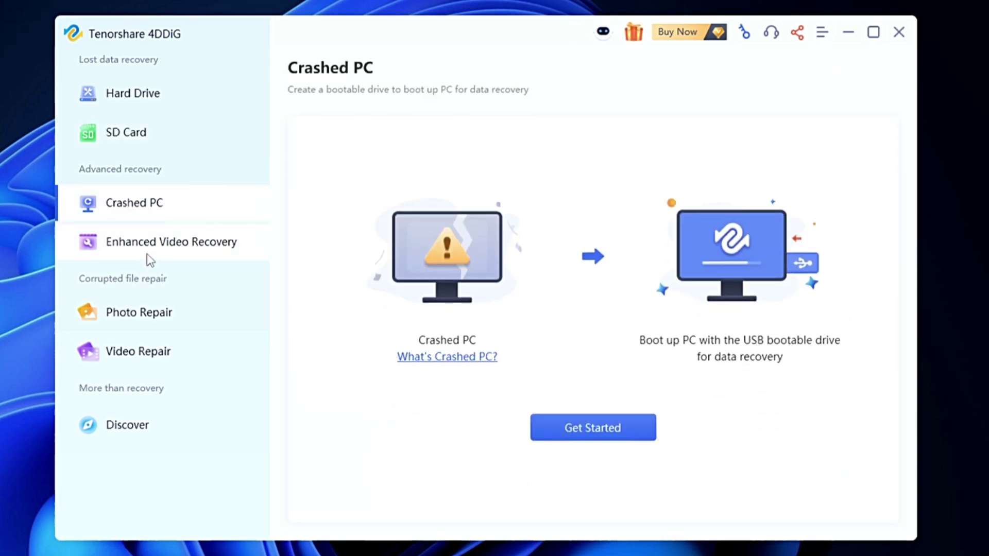
pyautogui.click(148, 257)
pyautogui.click(147, 317)
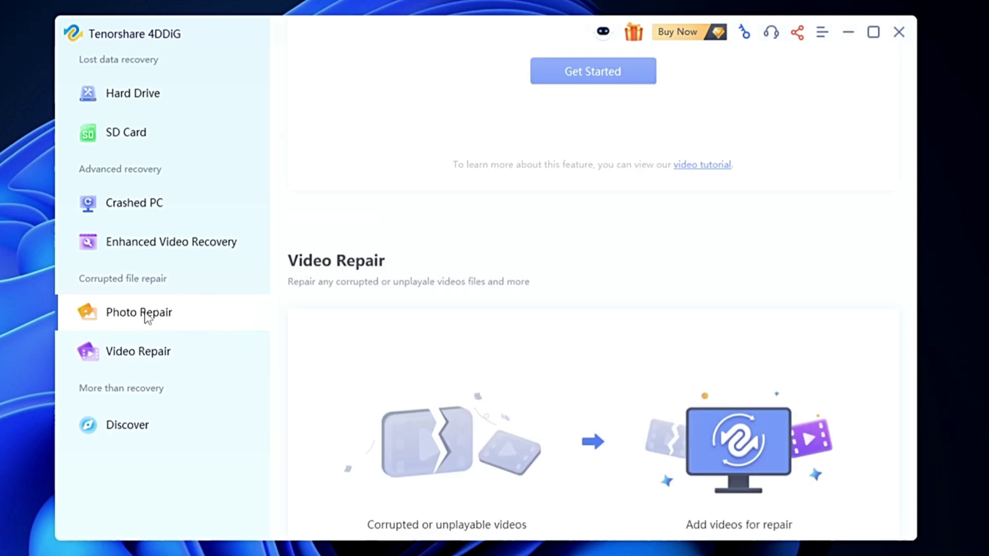
pyautogui.click(151, 361)
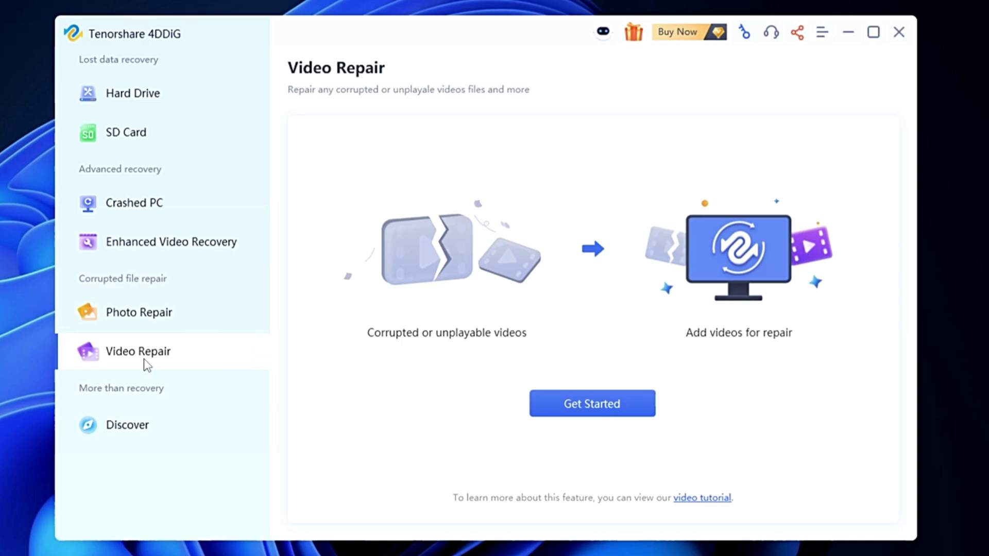
pyautogui.click(156, 96)
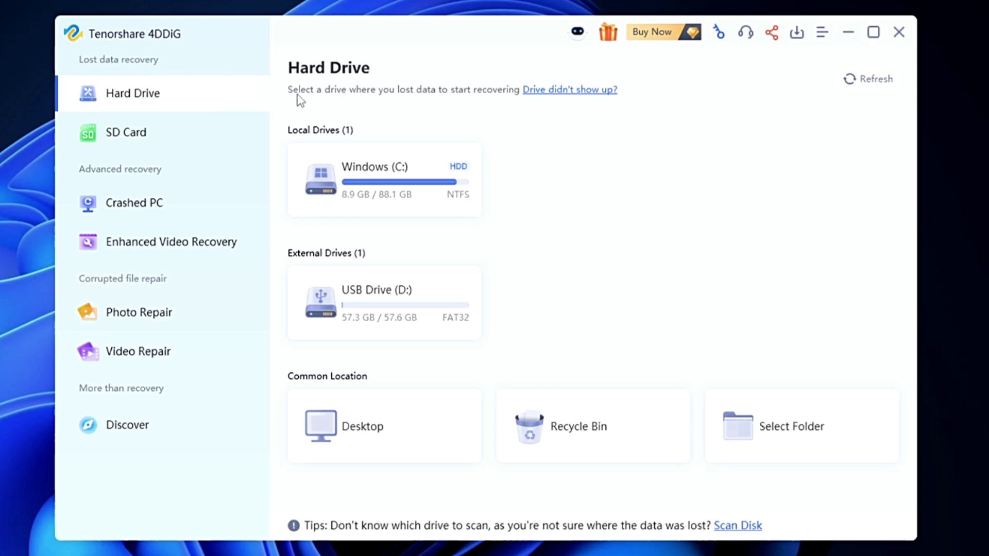
# - Close 4DDiG and create a new desktop folder named 'Important DATA'
pyautogui.click(899, 32)
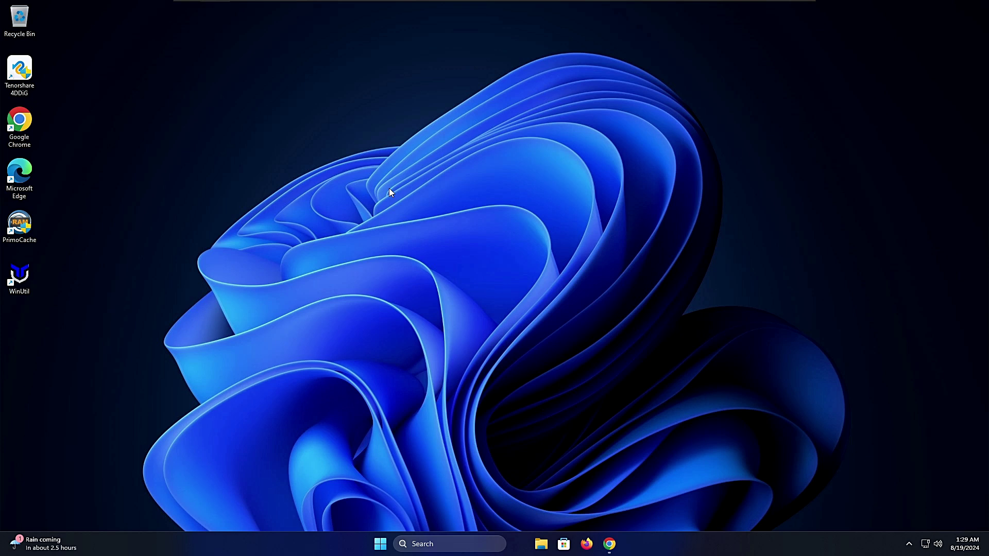
pyautogui.rightClick(361, 169)
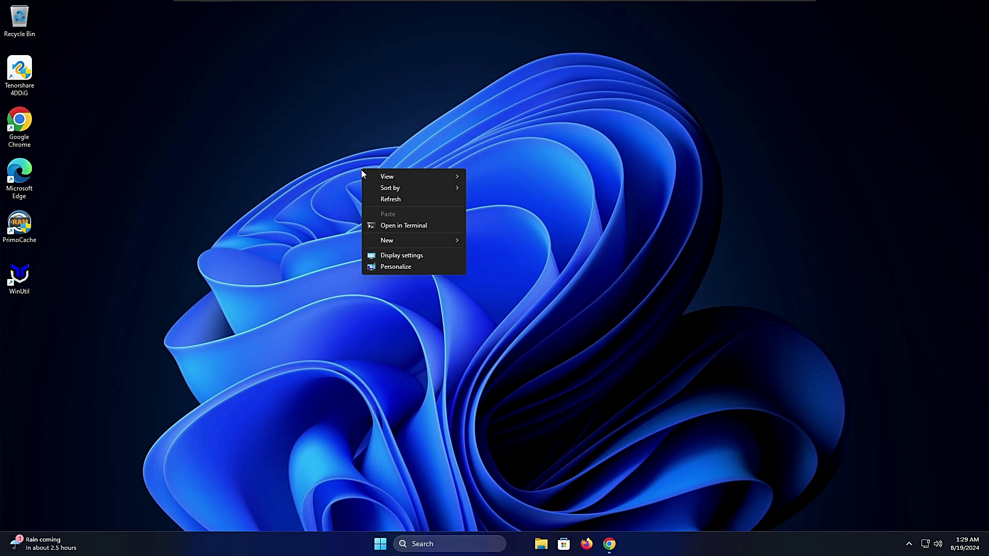
pyautogui.moveTo(404, 247)
pyautogui.click(489, 245)
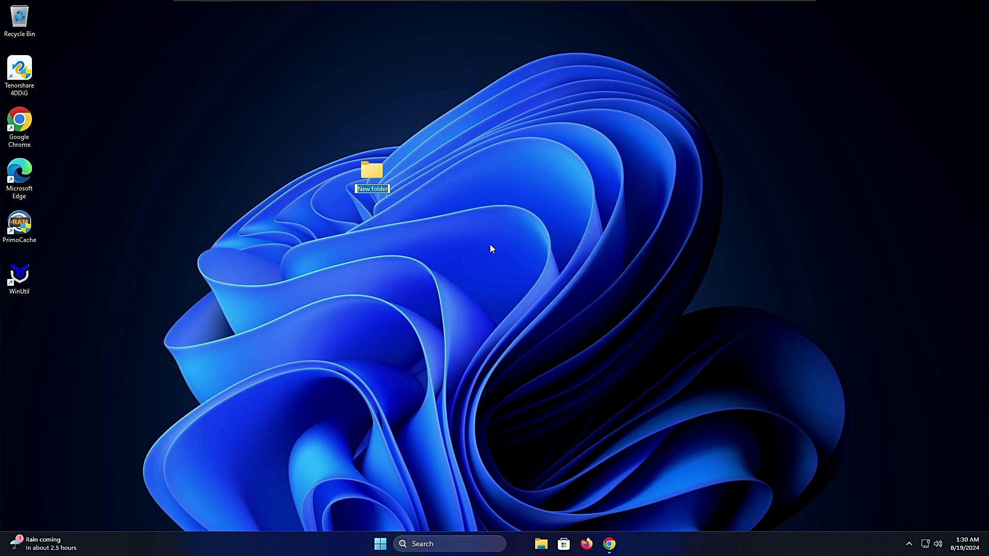
pyautogui.write('Important DATA')
pyautogui.press('Return')
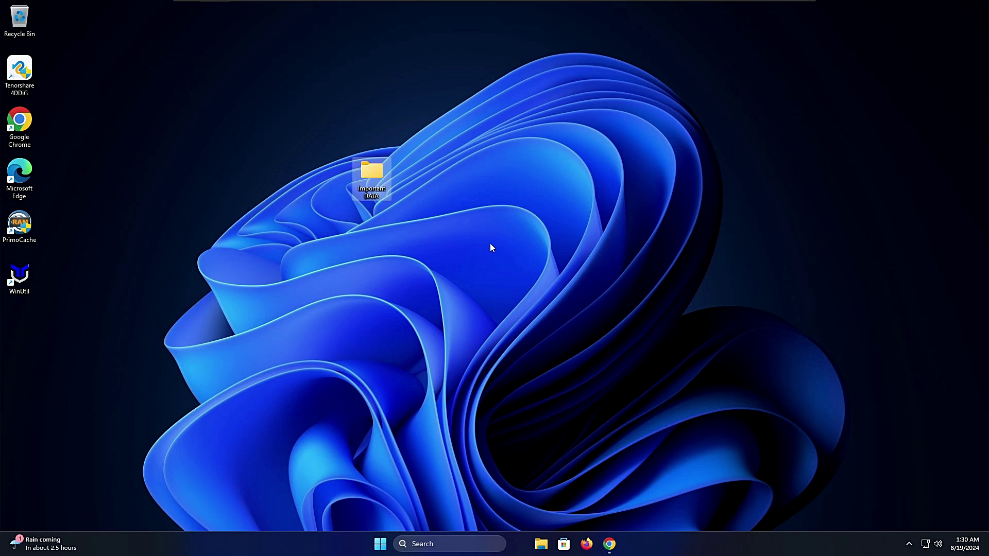
# - Open Important DATA and move the downloaded video 2480792-hd_1920_1080_24fps.mp4 into it
pyautogui.doubleClick(385, 174)
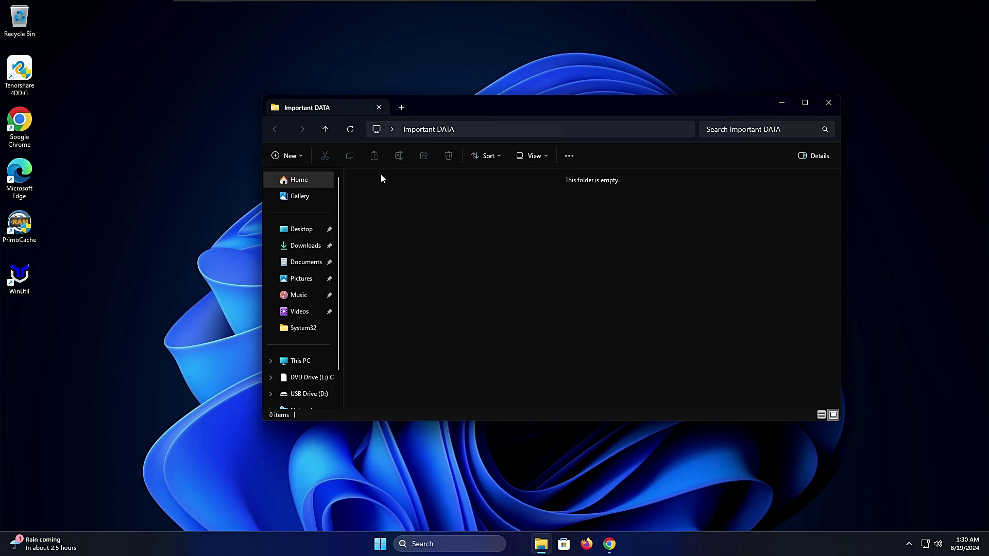
pyautogui.click(611, 545)
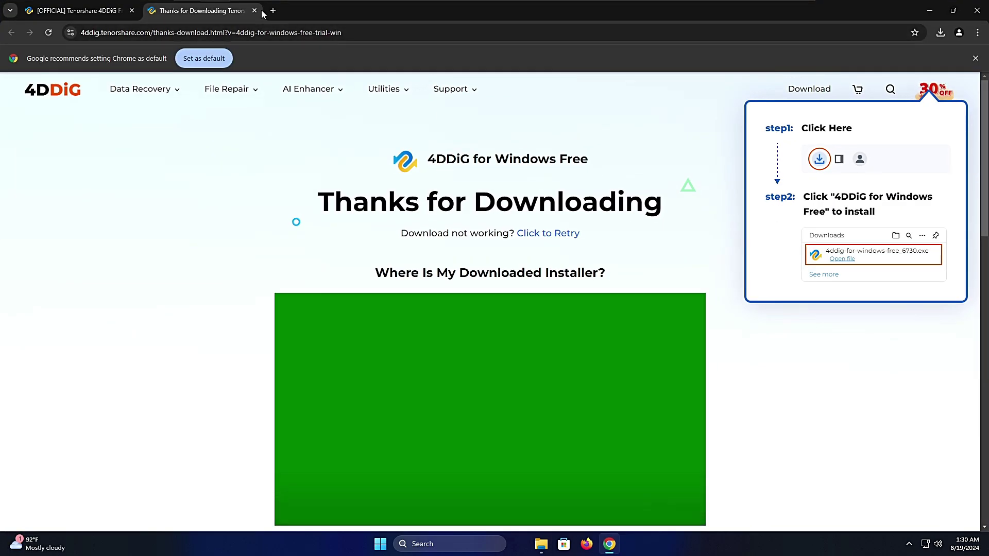
pyautogui.click(268, 13)
pyautogui.write('pexe')
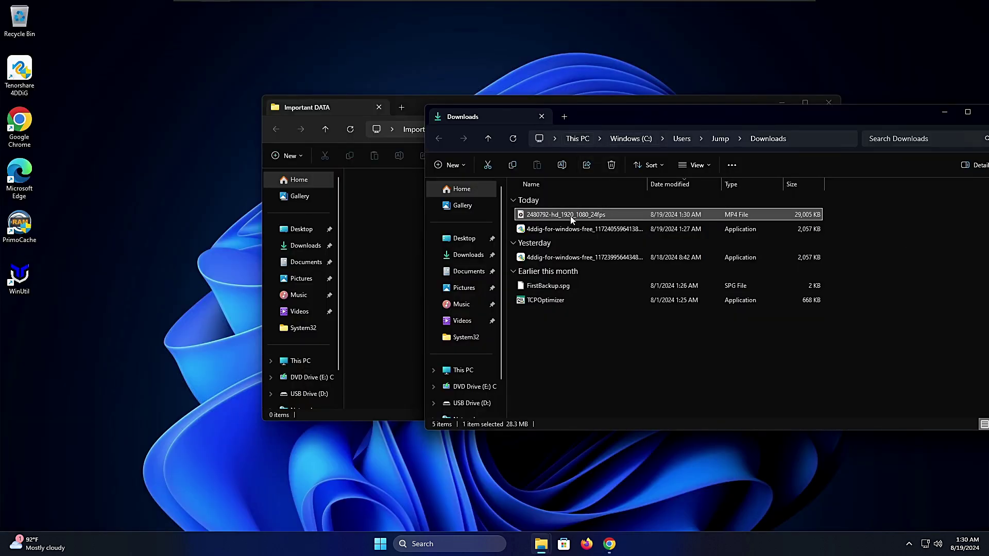
pyautogui.moveTo(570, 218); pyautogui.dragTo(364, 257)
# - Close the Downloads and Important DATA windows, shift the folder left, then reopen and close it
pyautogui.click(875, 116)
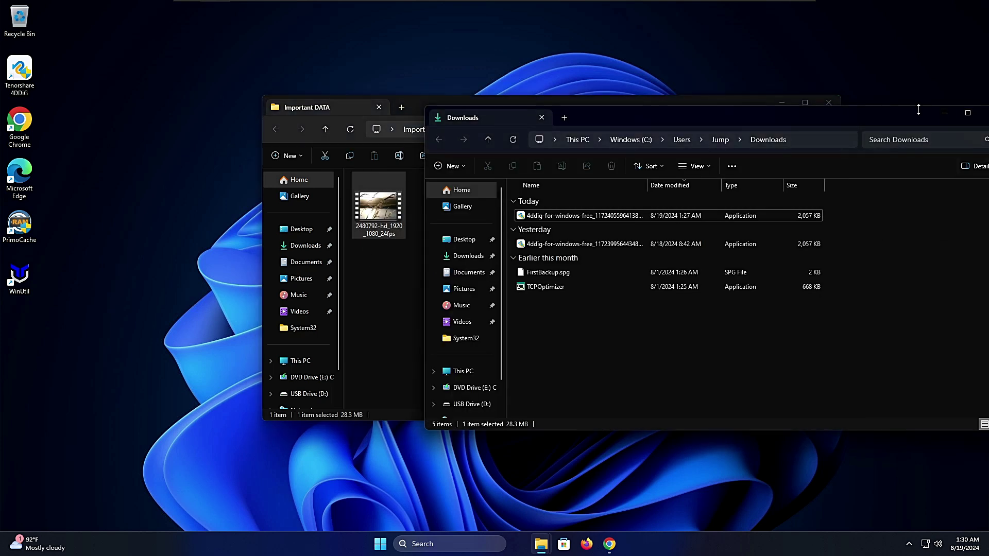
pyautogui.moveTo(871, 105); pyautogui.dragTo(871, 126)
pyautogui.click(852, 140)
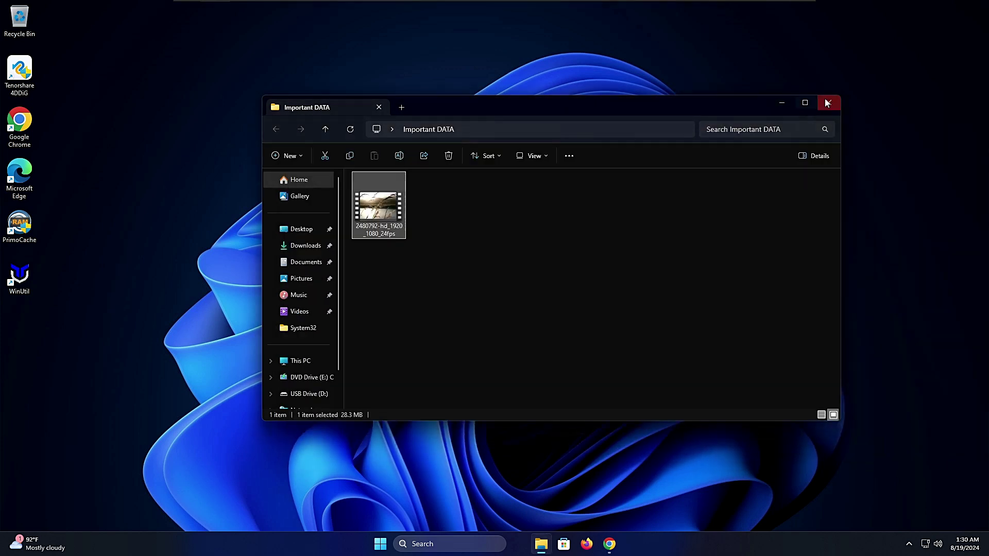
pyautogui.click(826, 103)
pyautogui.moveTo(385, 183); pyautogui.dragTo(345, 174)
pyautogui.doubleClick(340, 172)
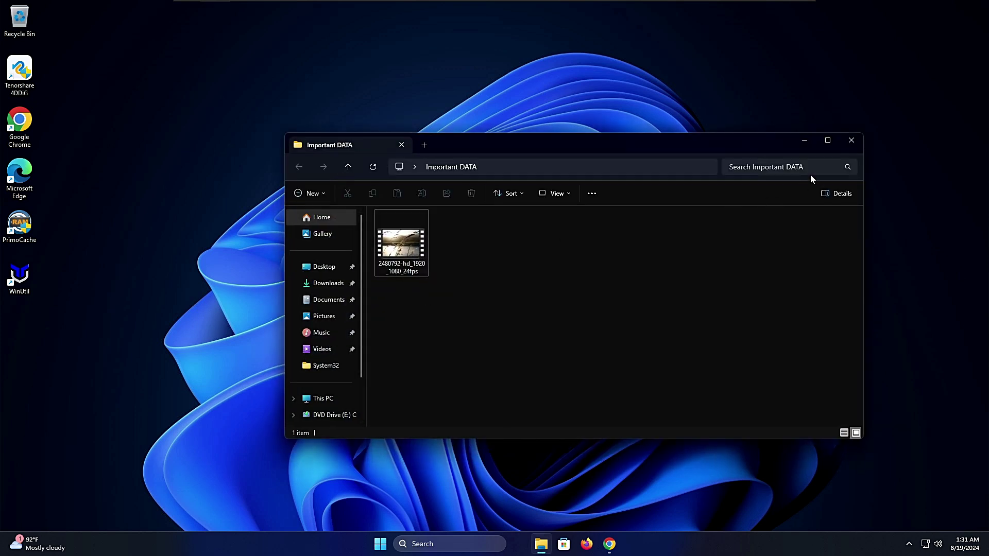
pyautogui.click(851, 140)
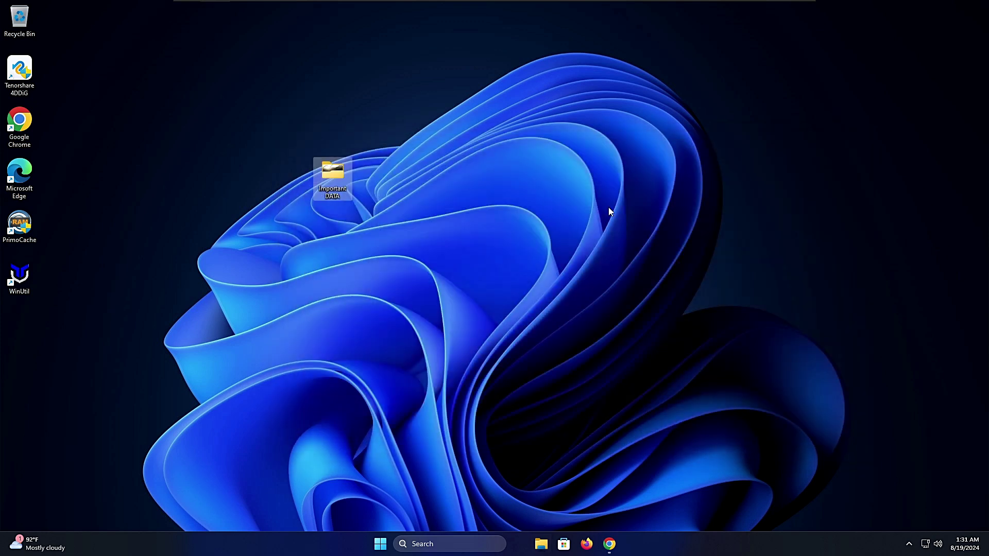
# - Delete Important DATA, then permanently remove it from the Recycle Bin and close the bin
pyautogui.rightClick(331, 177)
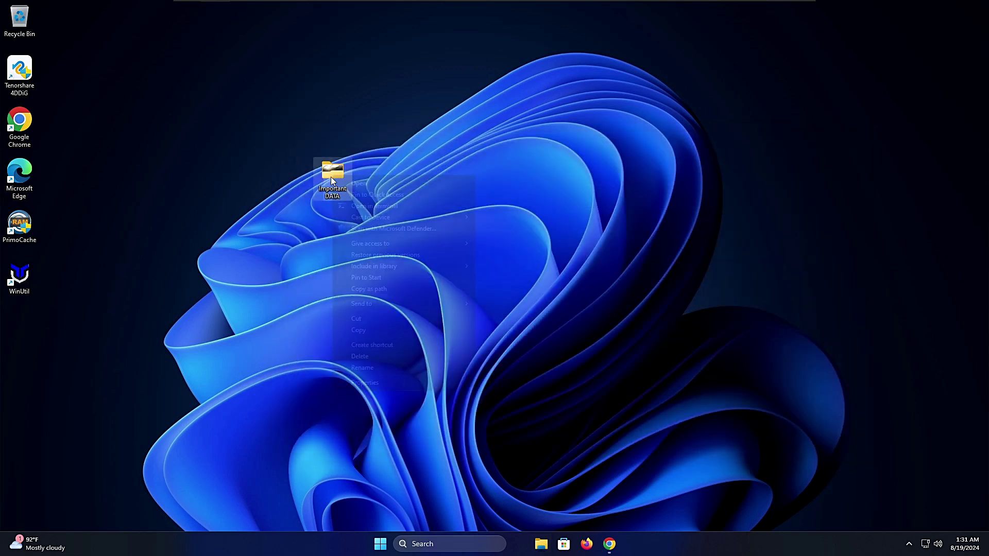
pyautogui.click(361, 356)
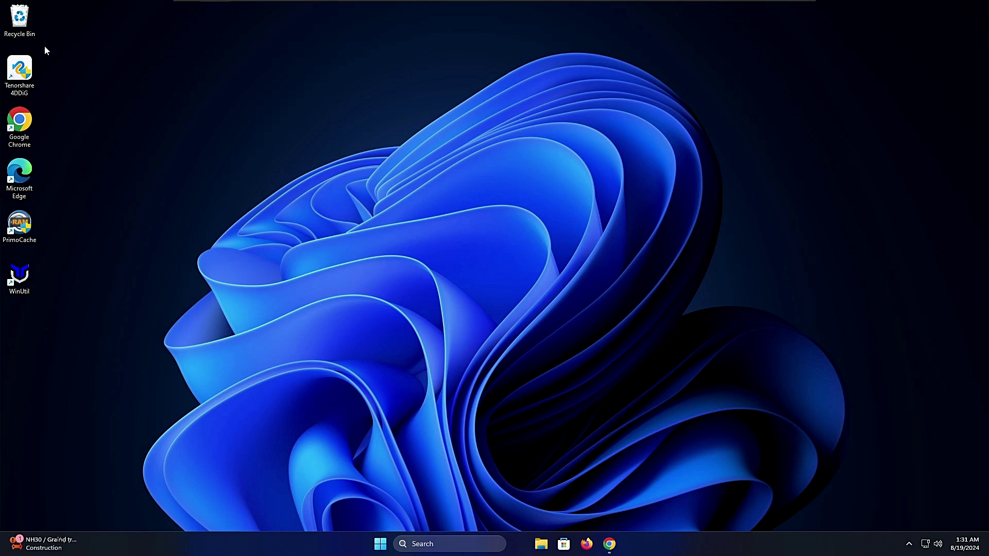
pyautogui.doubleClick(21, 37)
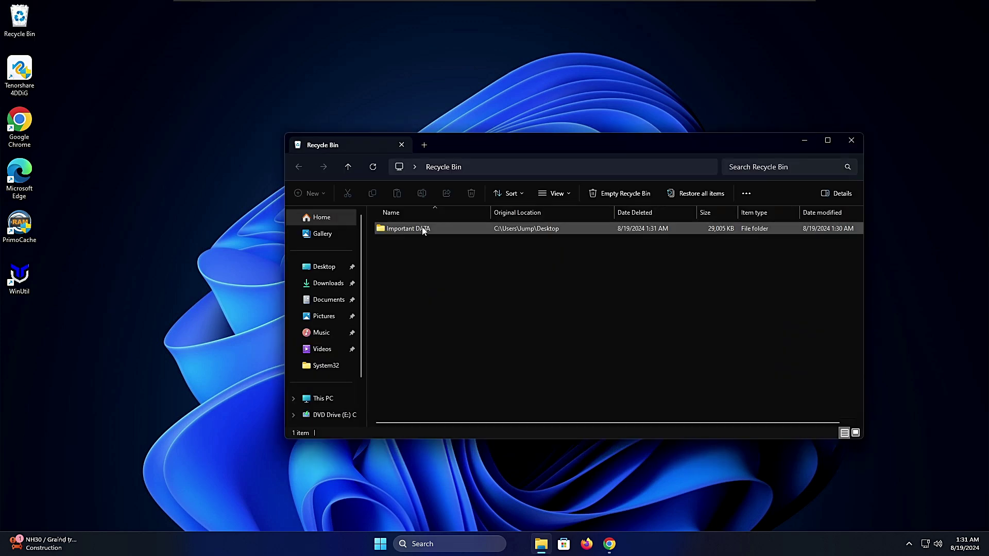
pyautogui.click(423, 230)
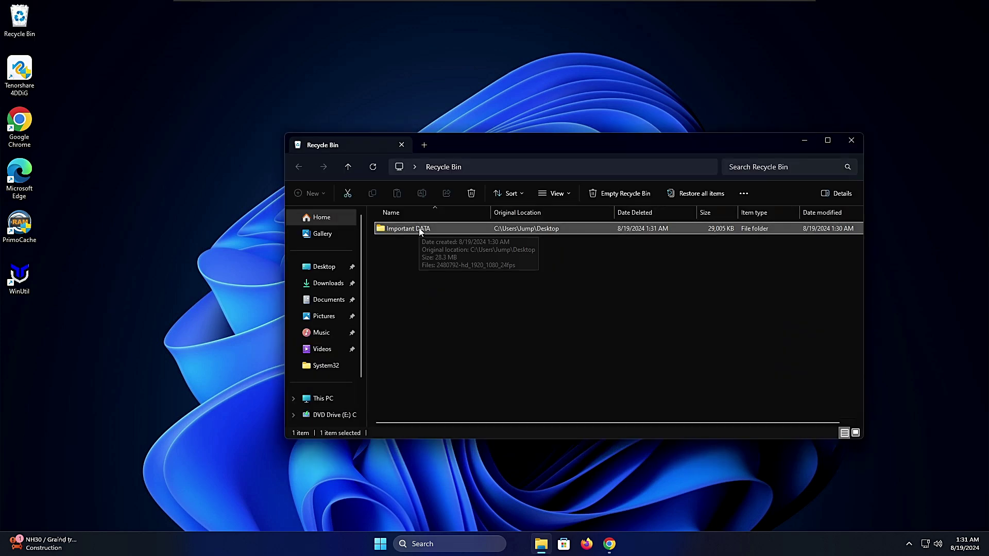
pyautogui.press('Delete')
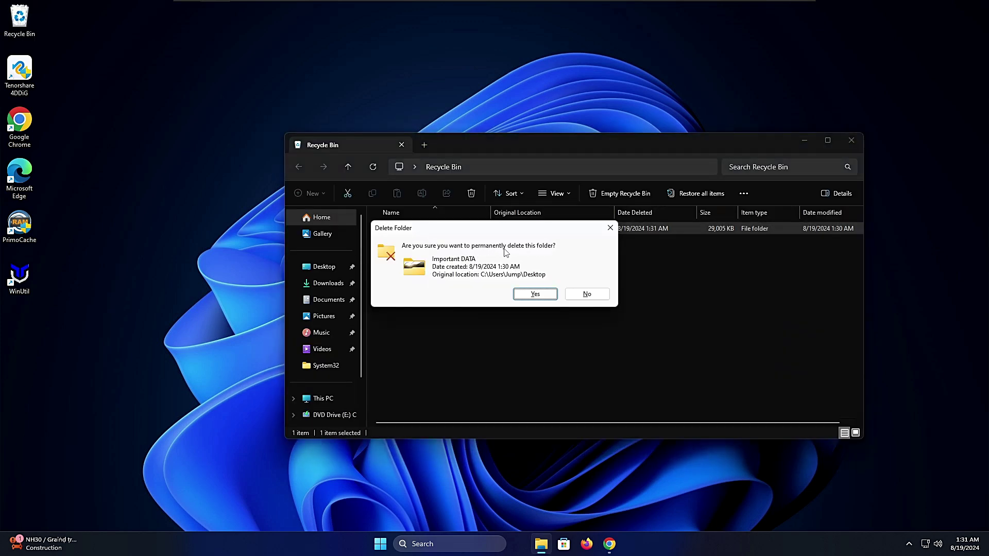
pyautogui.click(541, 297)
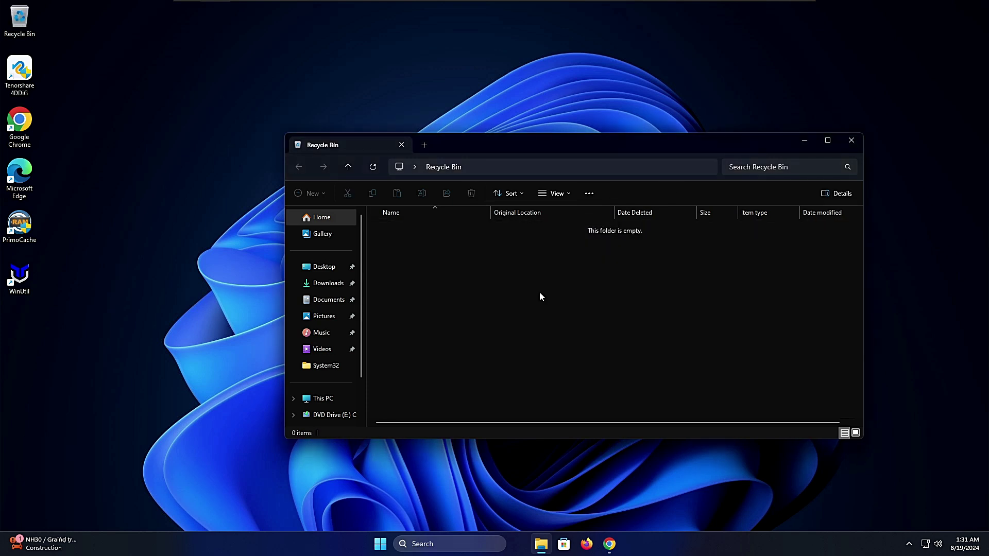
pyautogui.click(852, 143)
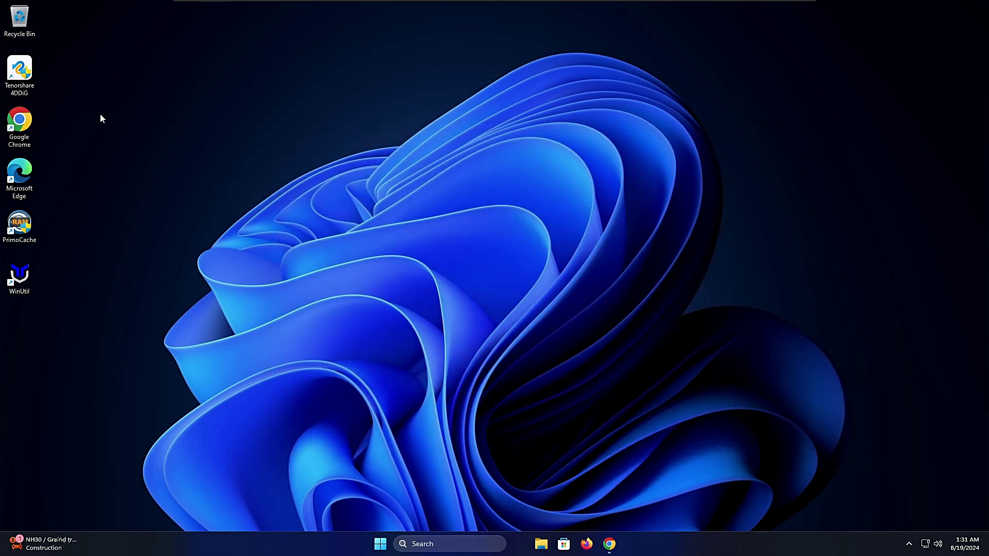
# - Relaunch 4DDiG with admin rights and review the drive, Desktop, Recycle Bin and Select Folder cards
pyautogui.doubleClick(23, 82)
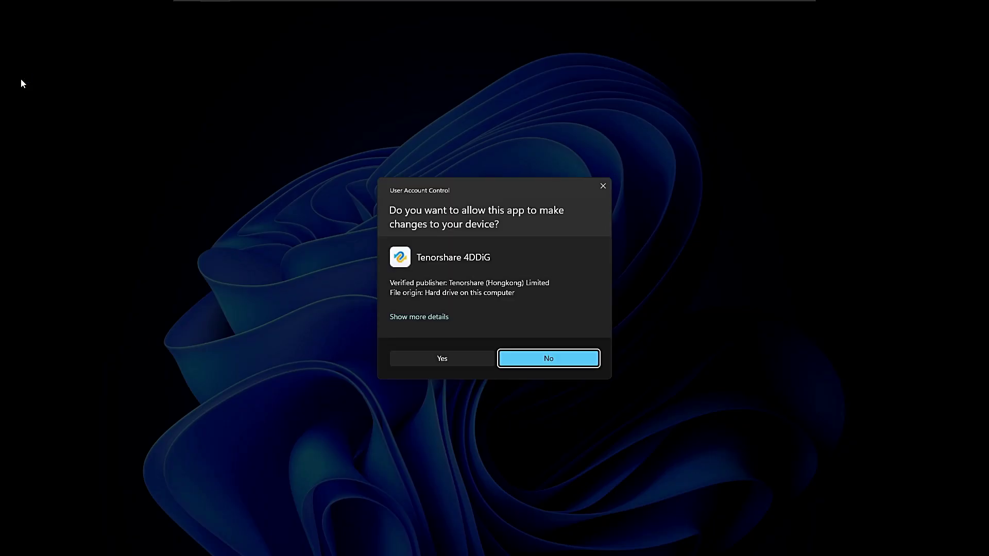
pyautogui.click(448, 357)
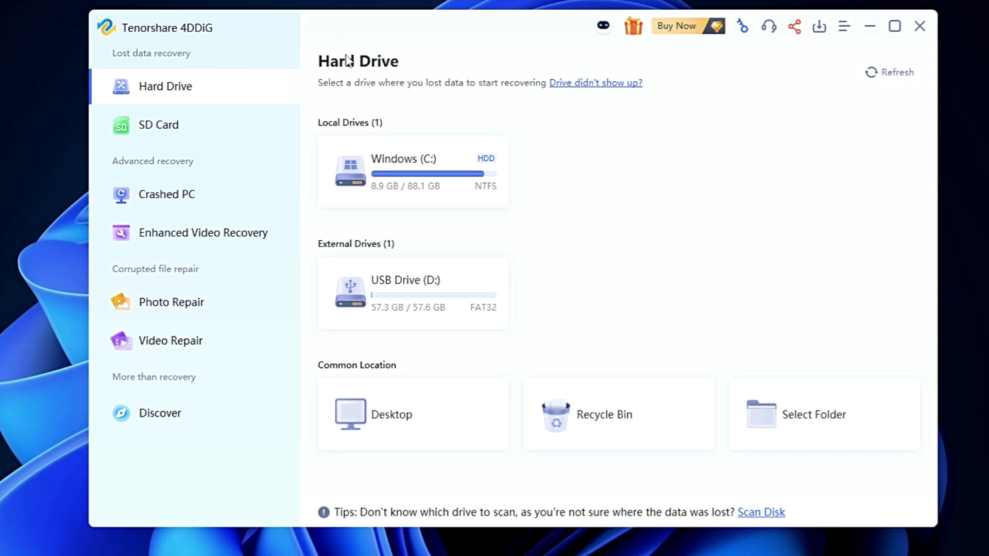
pyautogui.moveTo(342, 186)
pyautogui.moveTo(381, 281)
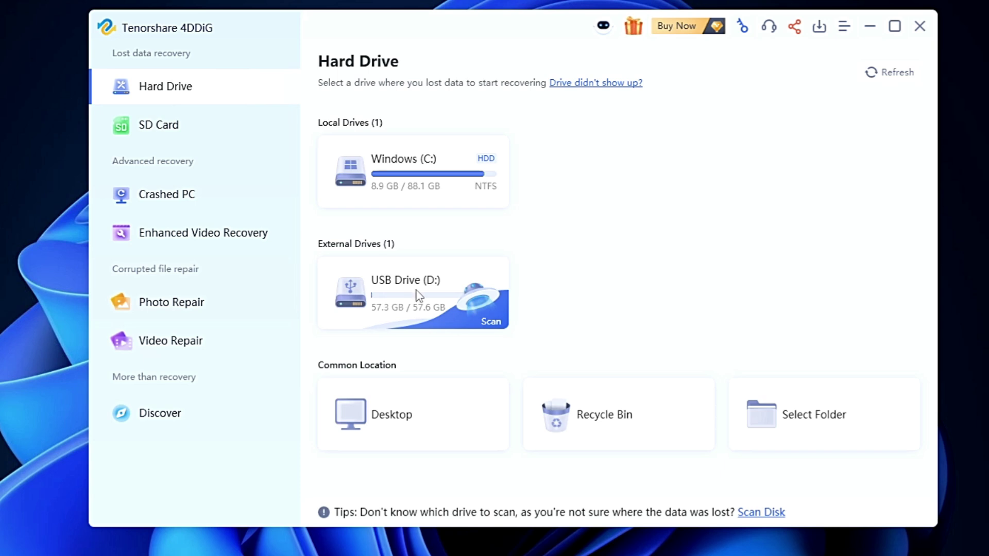
pyautogui.moveTo(401, 417)
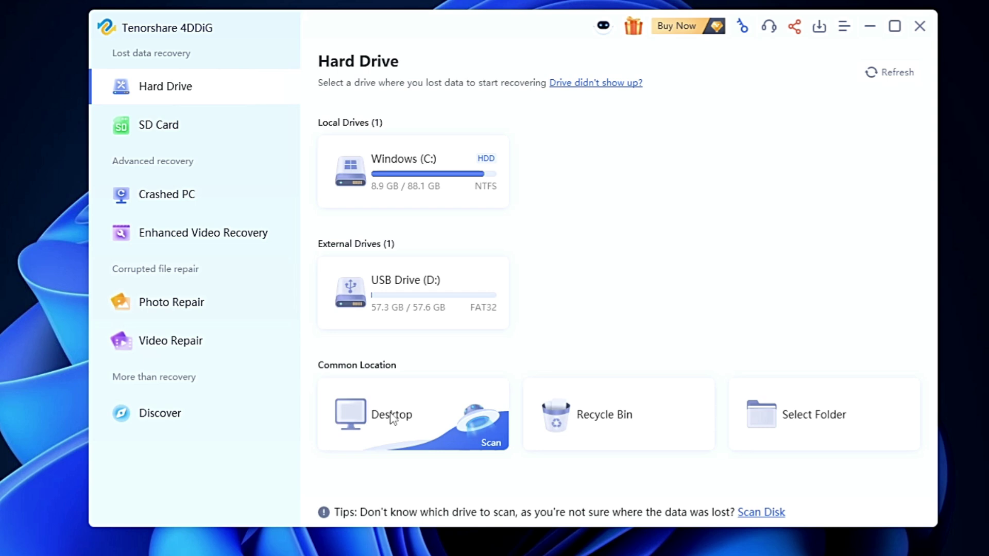
pyautogui.moveTo(589, 407)
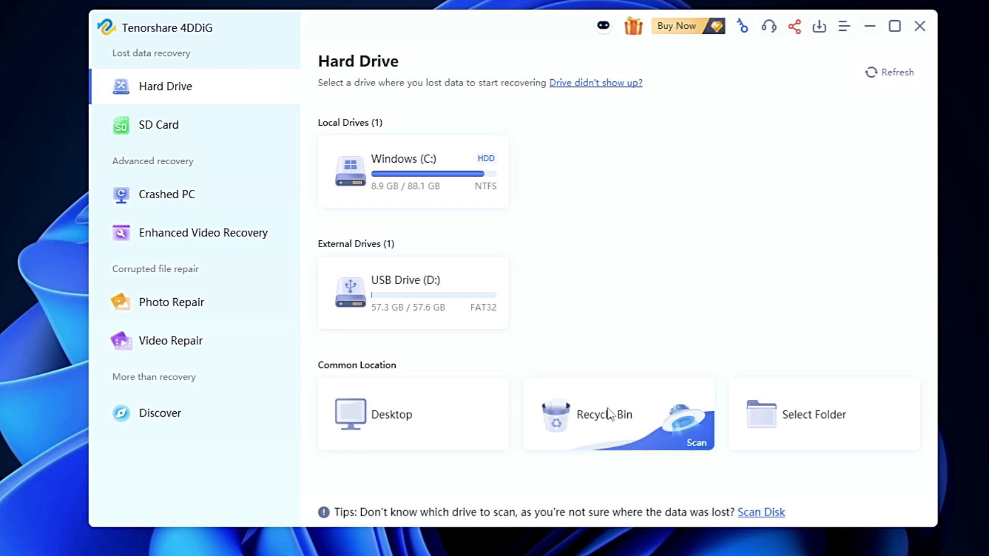
pyautogui.moveTo(875, 409)
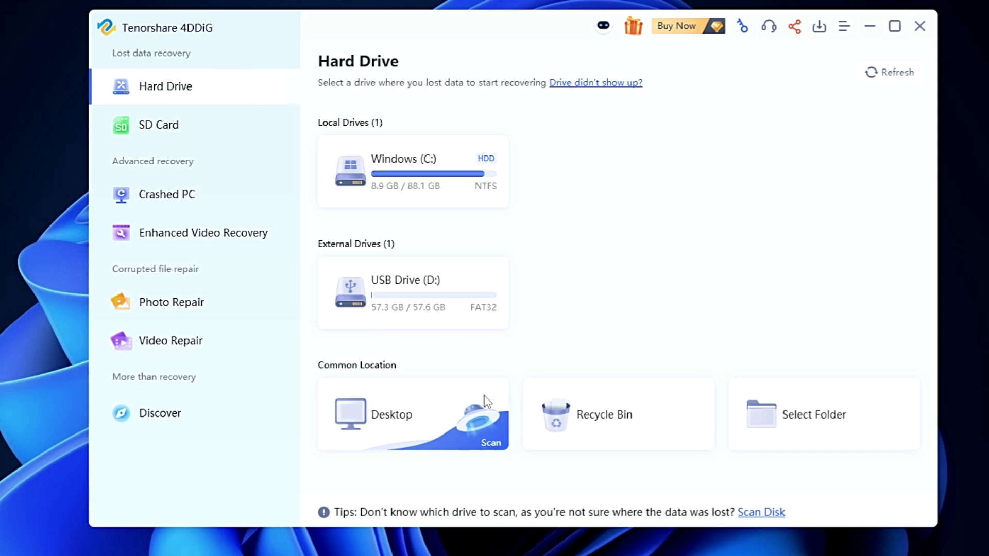
pyautogui.moveTo(620, 407)
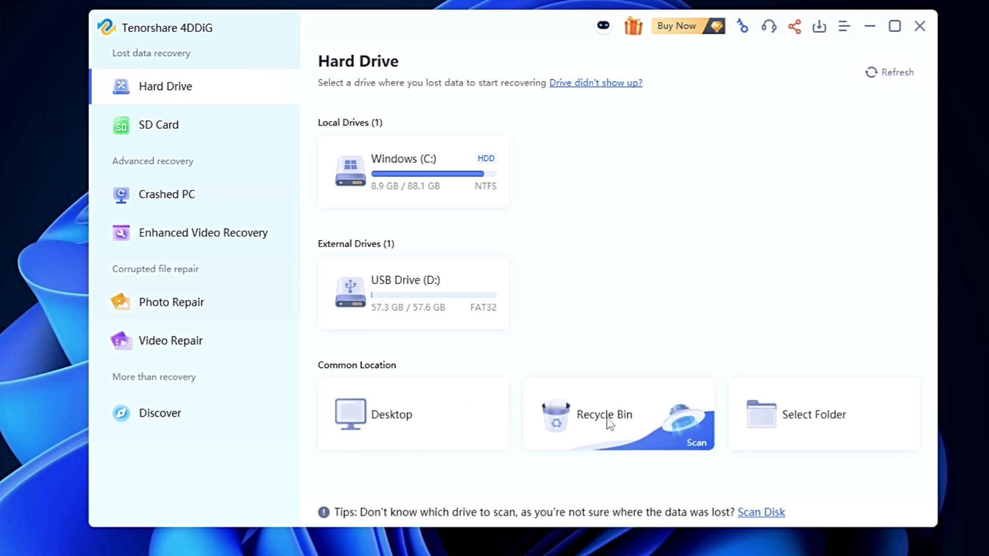
pyautogui.moveTo(392, 437)
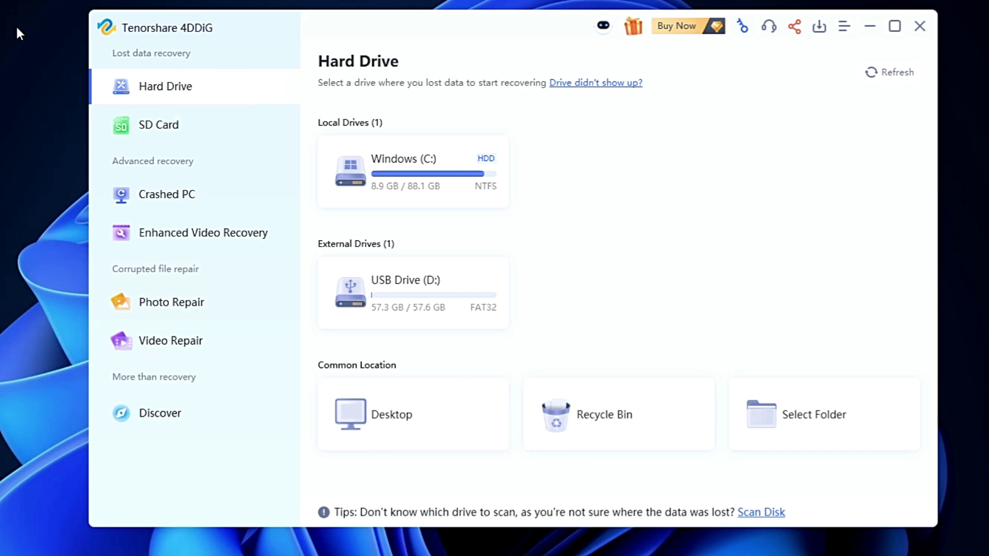
# - Quick-scan the Recycle Bin with the default file types, finding 9027 files (2.41 GB)
pyautogui.click(606, 426)
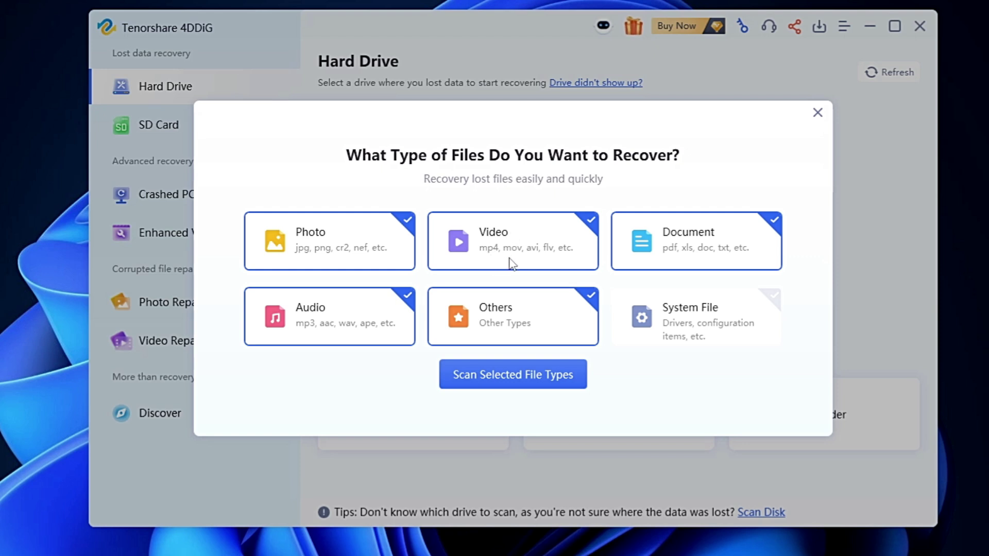
pyautogui.click(517, 384)
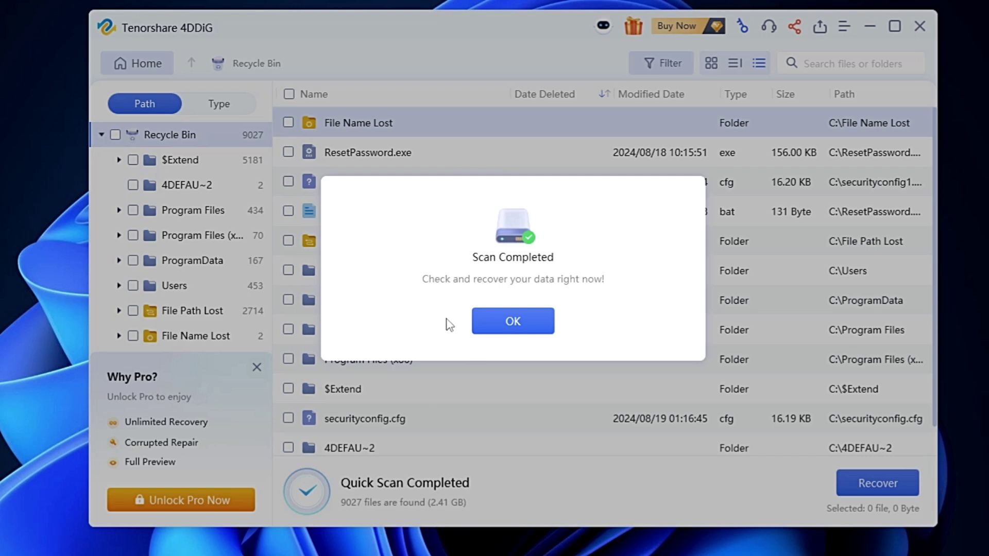
# - Dismiss the scan notice and drill into Users, the user's folder, then Desktop
pyautogui.click(515, 320)
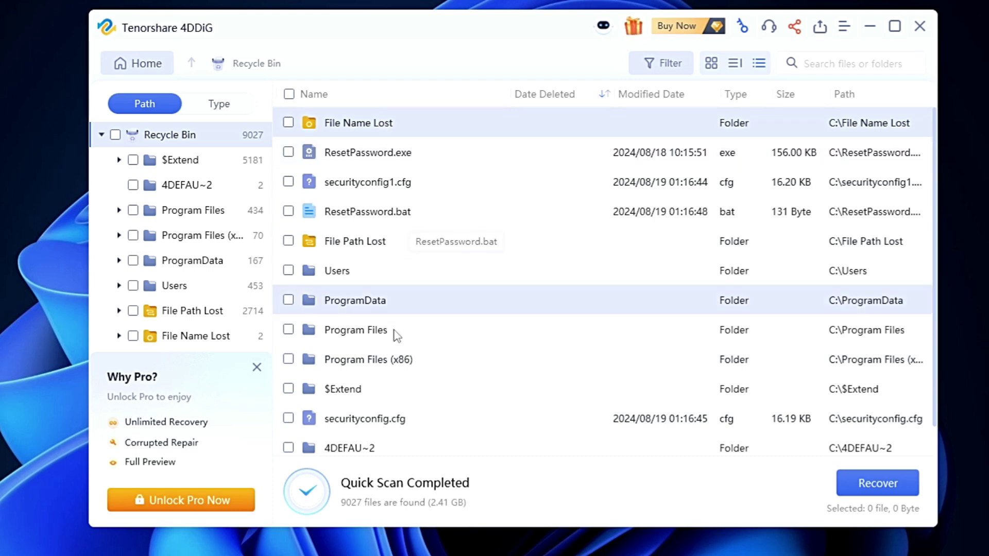
pyautogui.scroll(-1, 375, 388)
pyautogui.scroll(1, 373, 375)
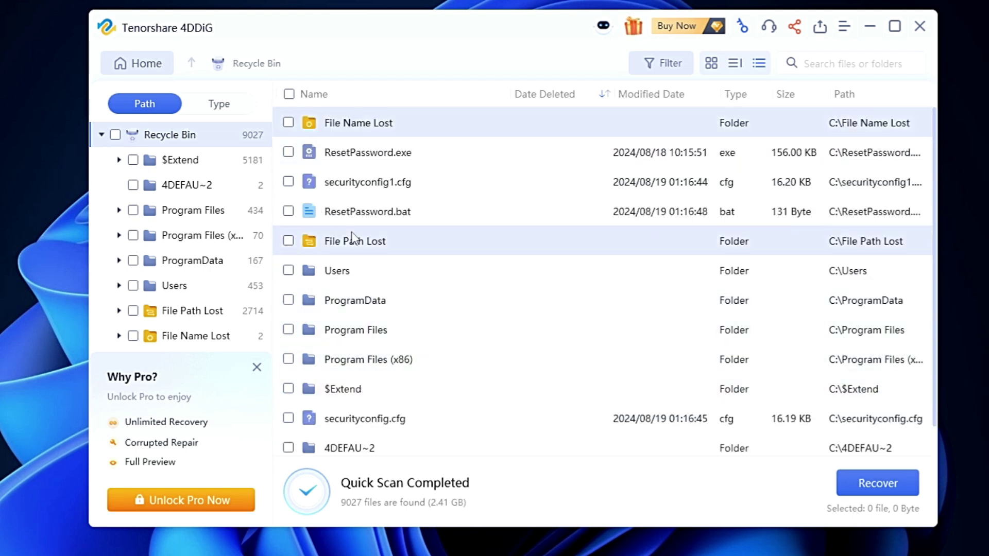
pyautogui.doubleClick(359, 278)
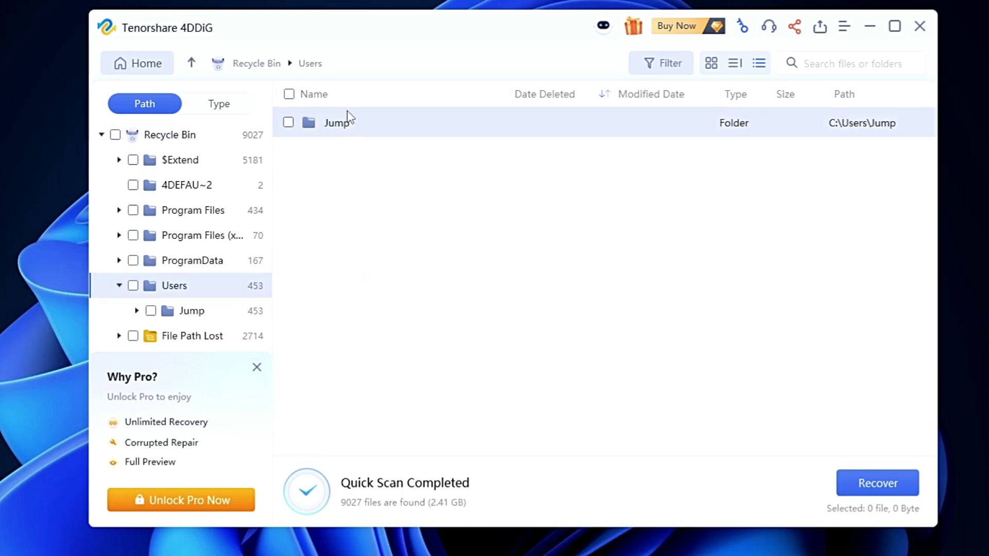
pyautogui.doubleClick(360, 123)
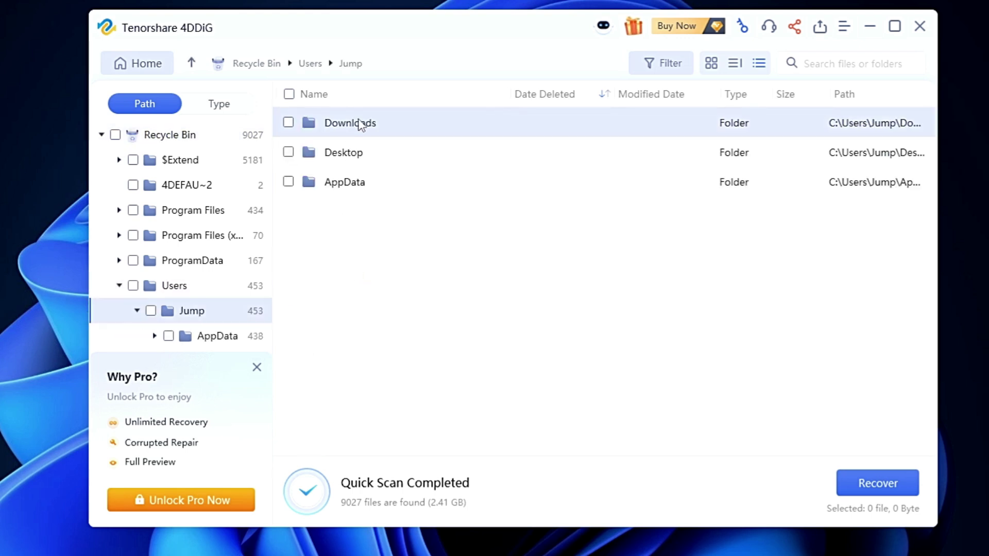
pyautogui.doubleClick(340, 164)
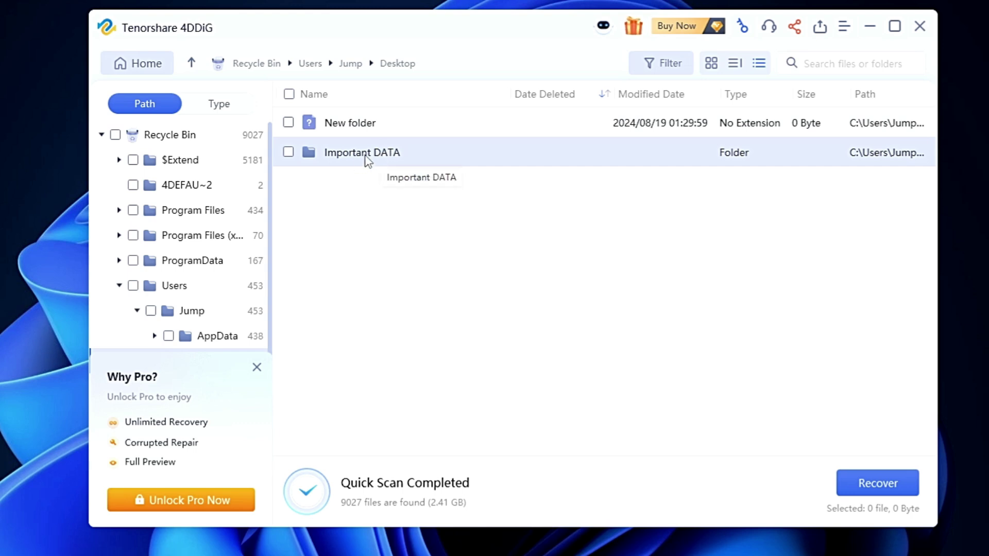
# - Tick Important DATA and recover it to the Desktop, saving anyway despite the original-disk warning
pyautogui.click(288, 152)
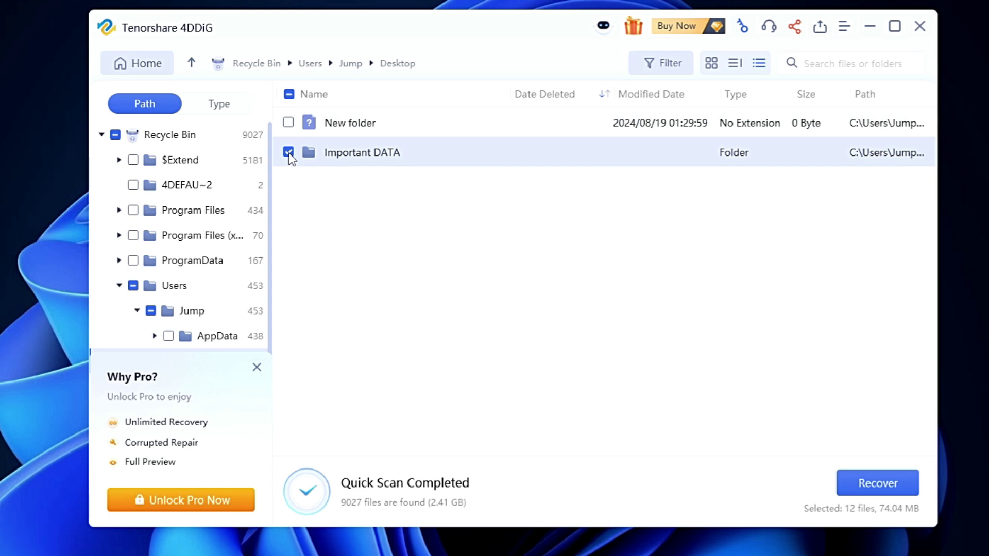
pyautogui.click(893, 485)
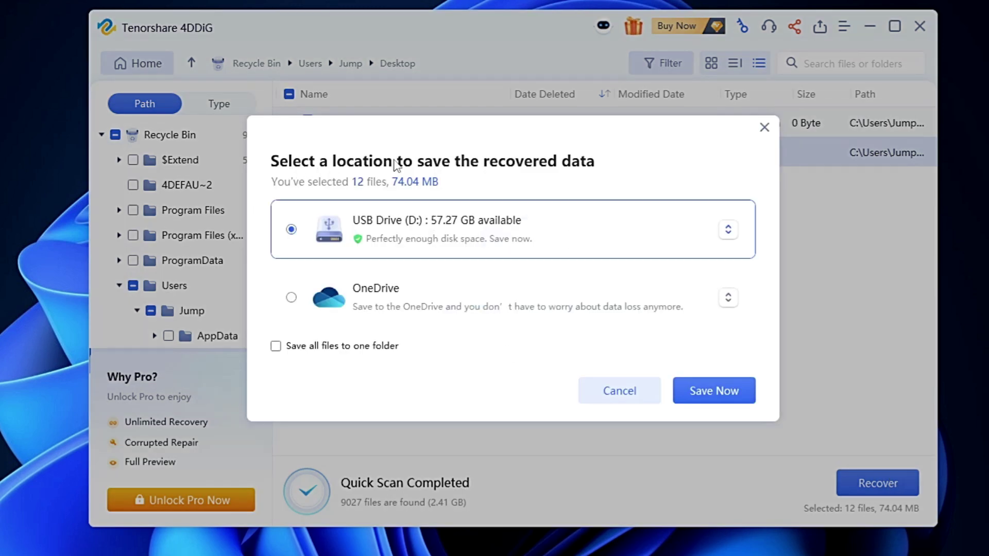
pyautogui.click(397, 229)
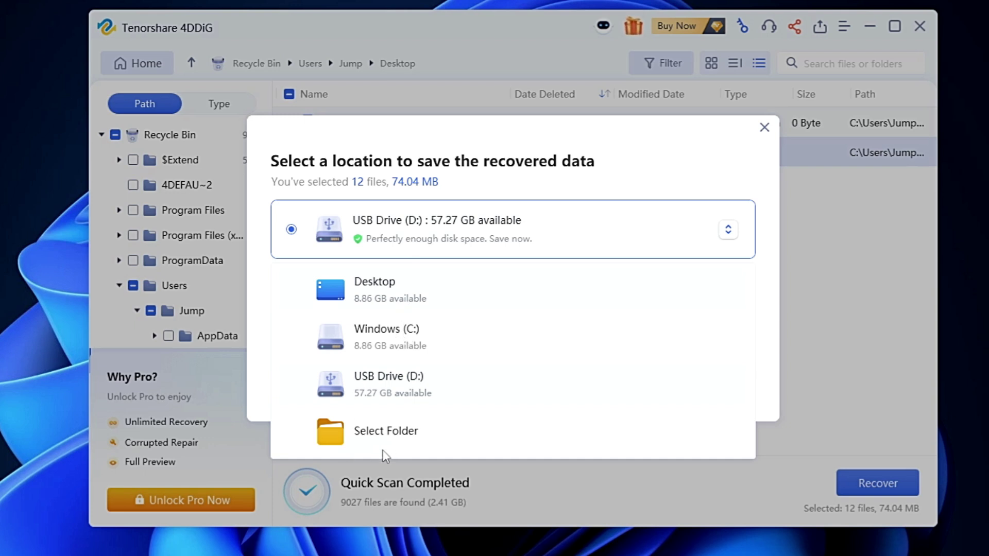
pyautogui.click(415, 285)
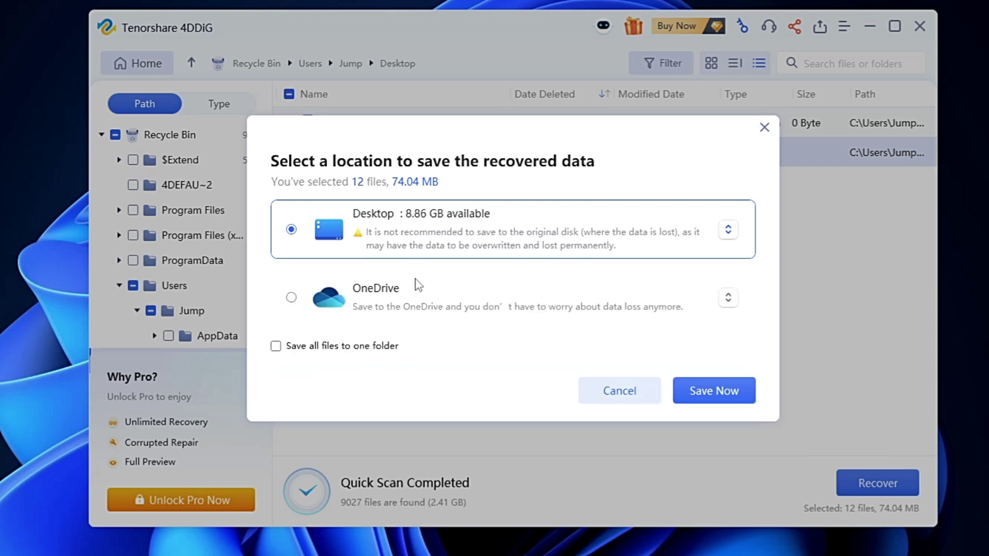
pyautogui.click(714, 388)
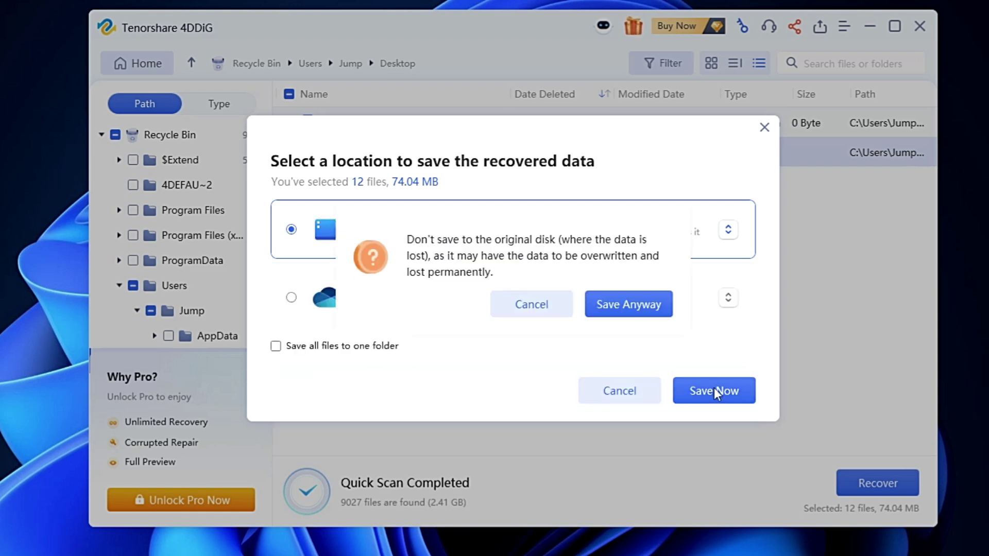
pyautogui.click(642, 309)
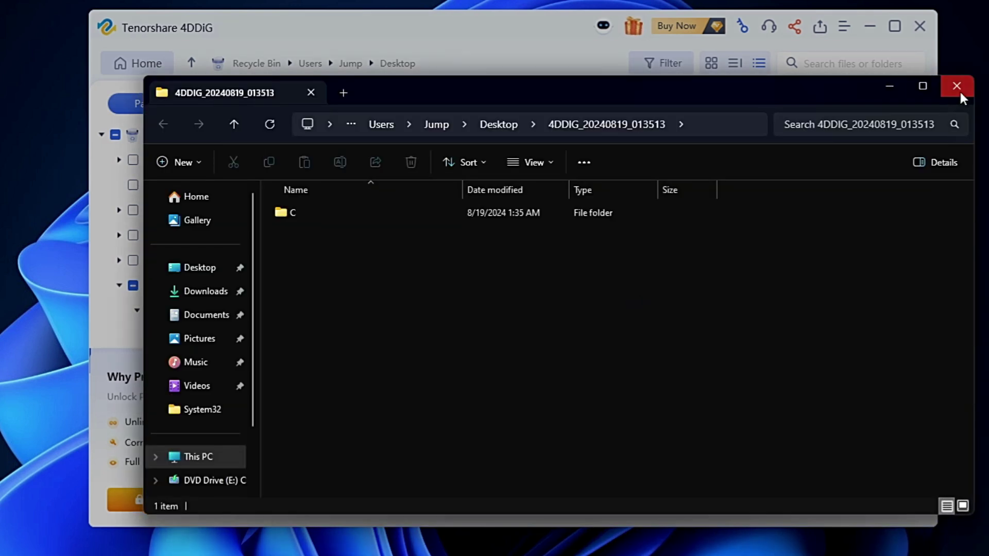
# - Close the Explorer window, move the recovered 4DDIG folder to mid-desktop and open it
pyautogui.click(958, 89)
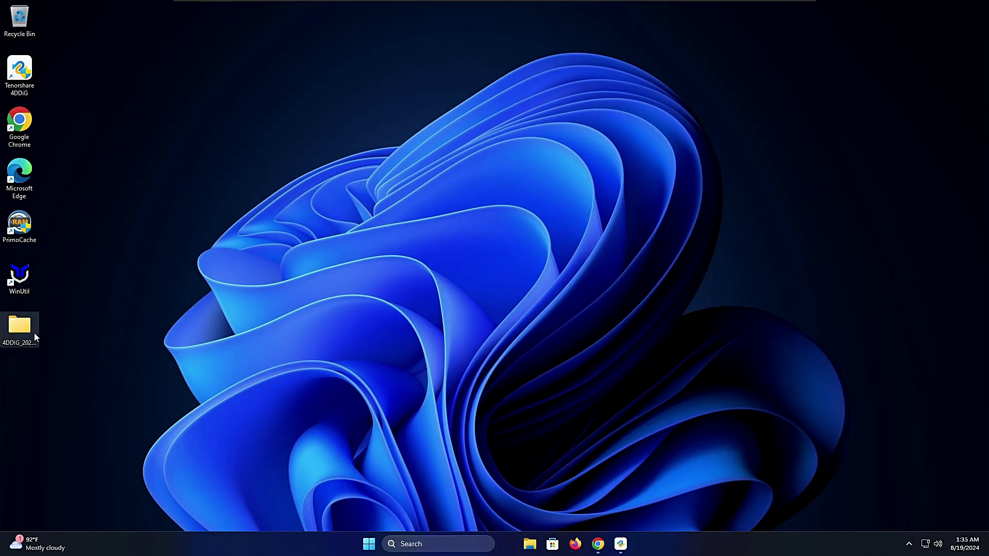
pyautogui.moveTo(34, 332); pyautogui.dragTo(542, 236)
pyautogui.click(550, 268)
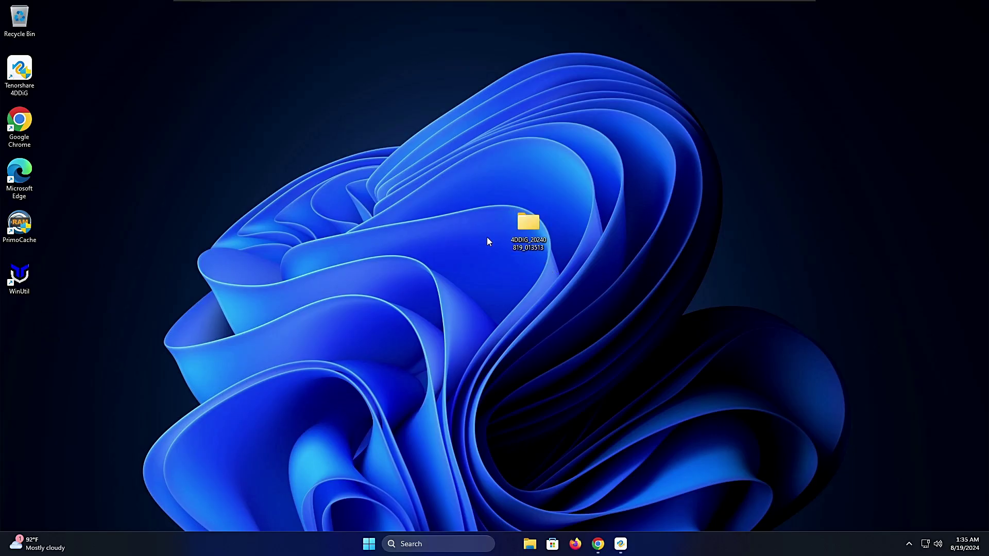
pyautogui.moveTo(524, 245)
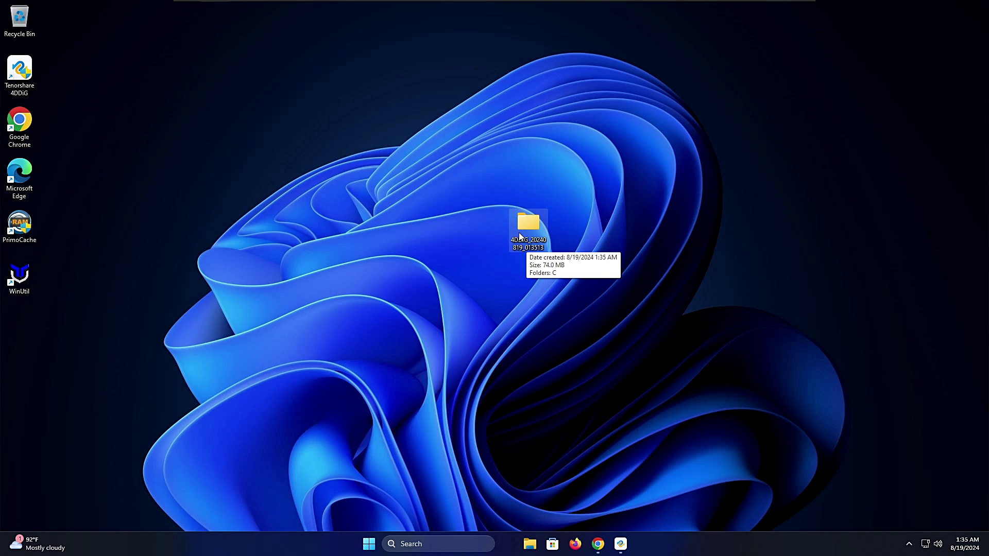
pyautogui.doubleClick(522, 225)
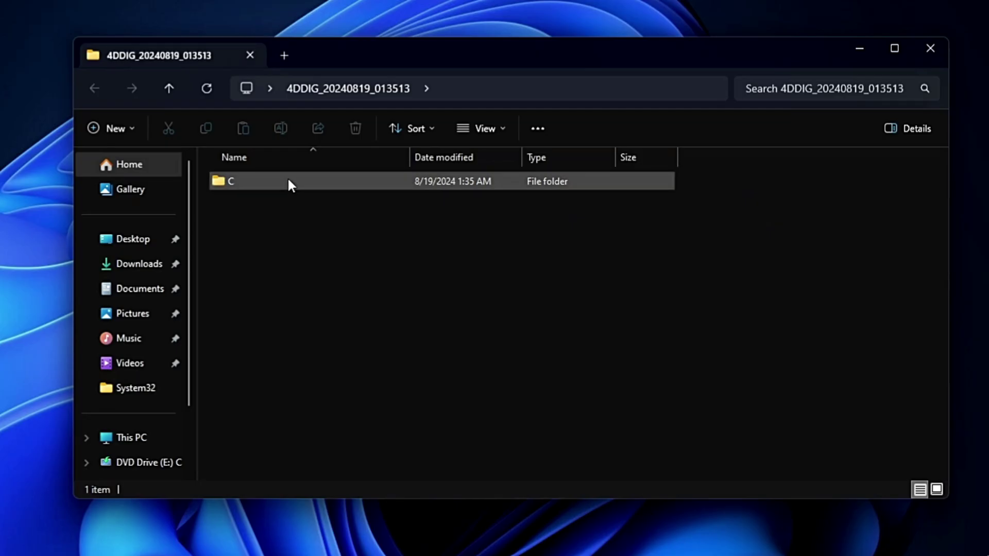
# - Drill down through C > Users > Jump > Desktop into the Important DATA folder
pyautogui.doubleClick(288, 180)
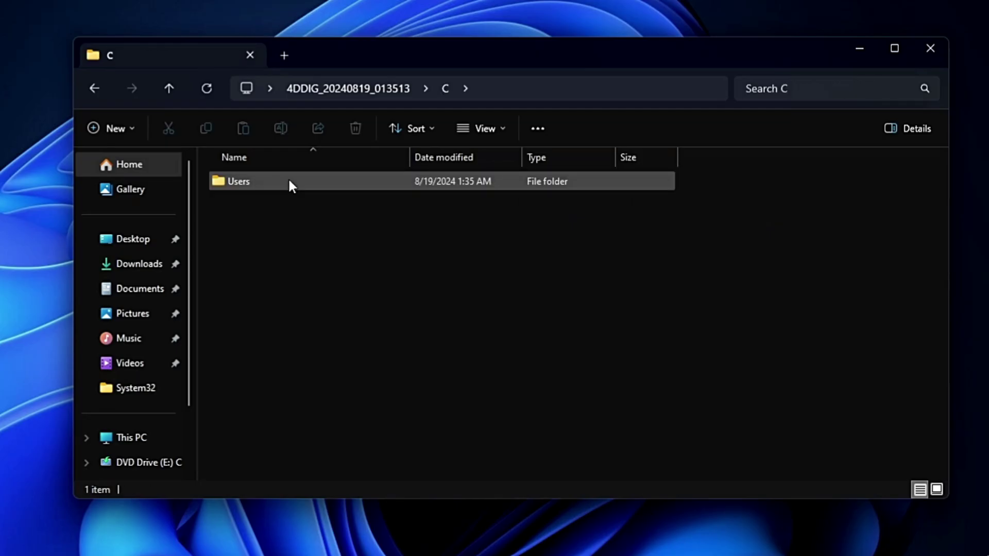
pyautogui.doubleClick(288, 180)
pyautogui.doubleClick(288, 180)
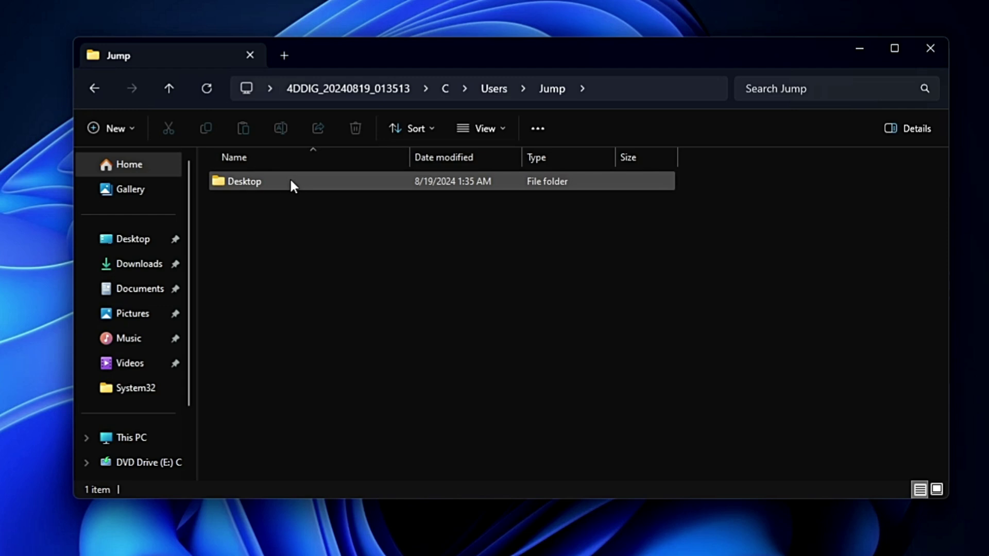
pyautogui.doubleClick(289, 181)
pyautogui.click(289, 180)
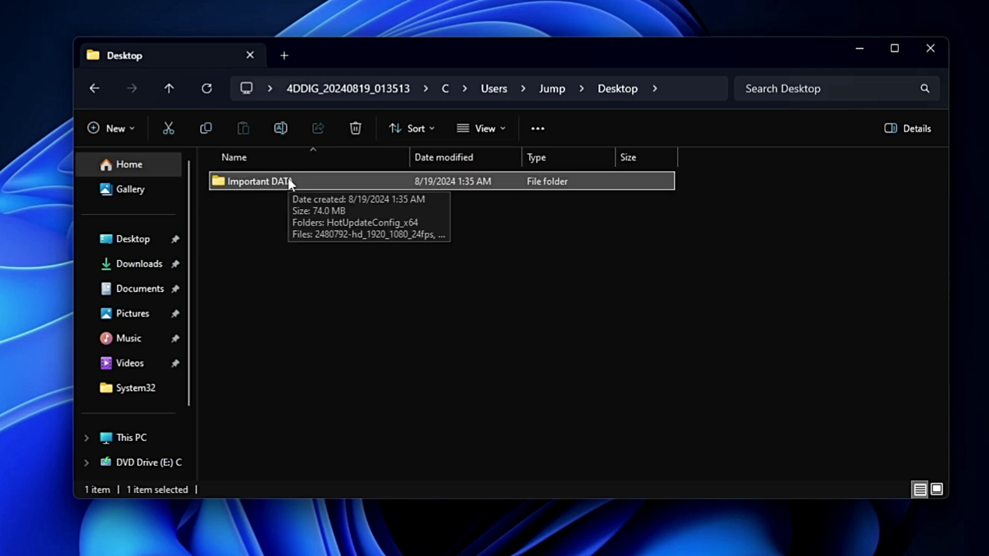
pyautogui.doubleClick(288, 181)
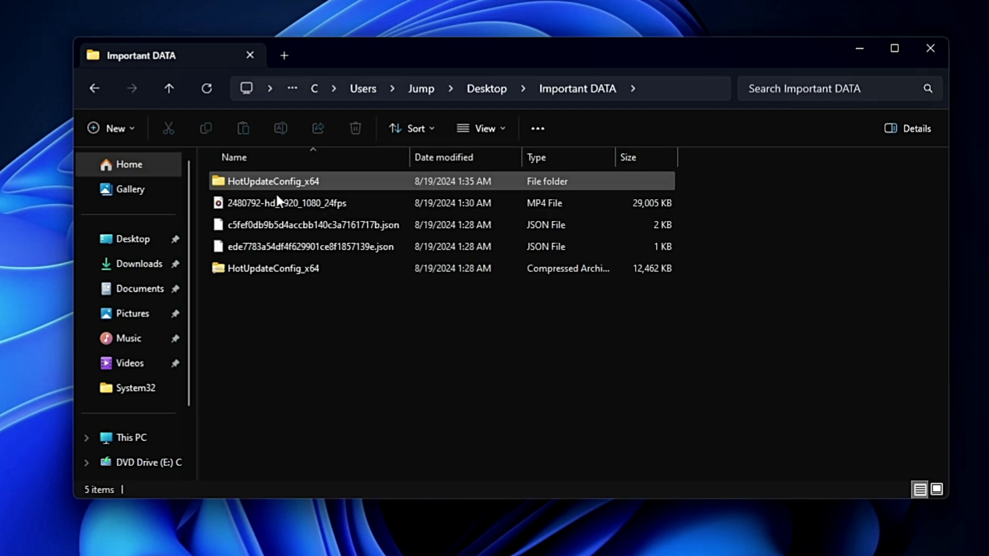
# - Show the folder's files as large icons and play the recovered MP4 to confirm it works
pyautogui.moveTo(265, 203)
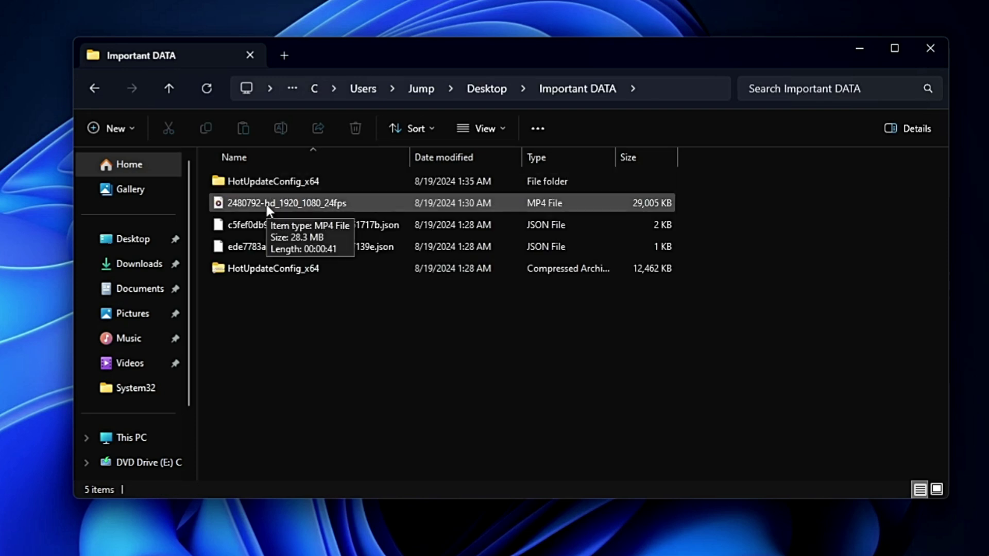
pyautogui.click(501, 127)
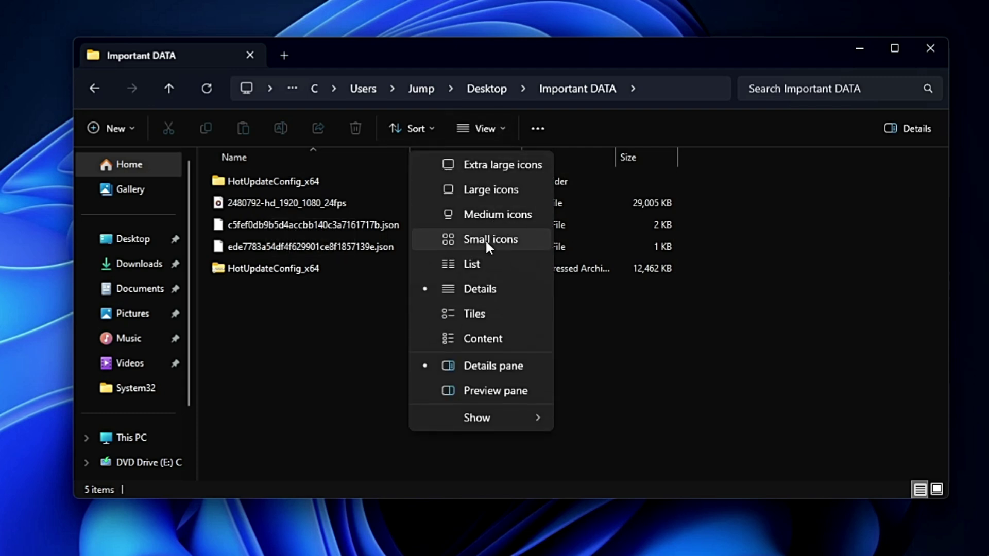
pyautogui.click(489, 191)
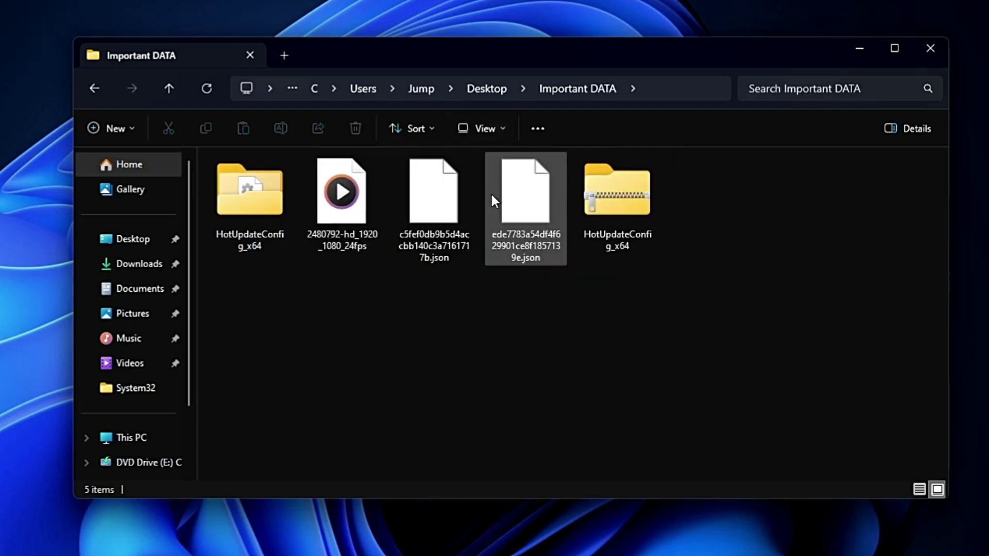
pyautogui.doubleClick(344, 223)
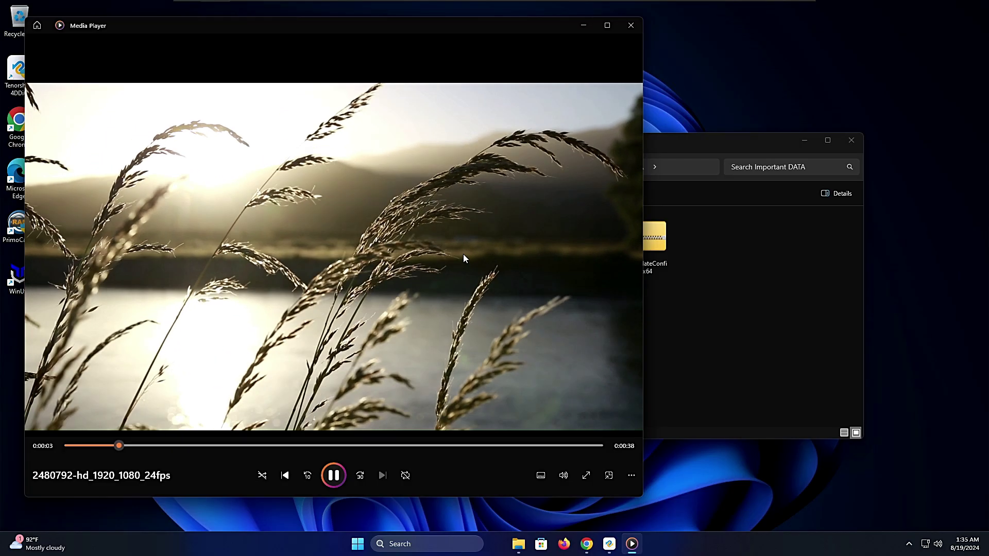
pyautogui.click(630, 26)
# - Go back to the recovered Desktop folder, copy Important DATA, and close Explorer
pyautogui.click(300, 169)
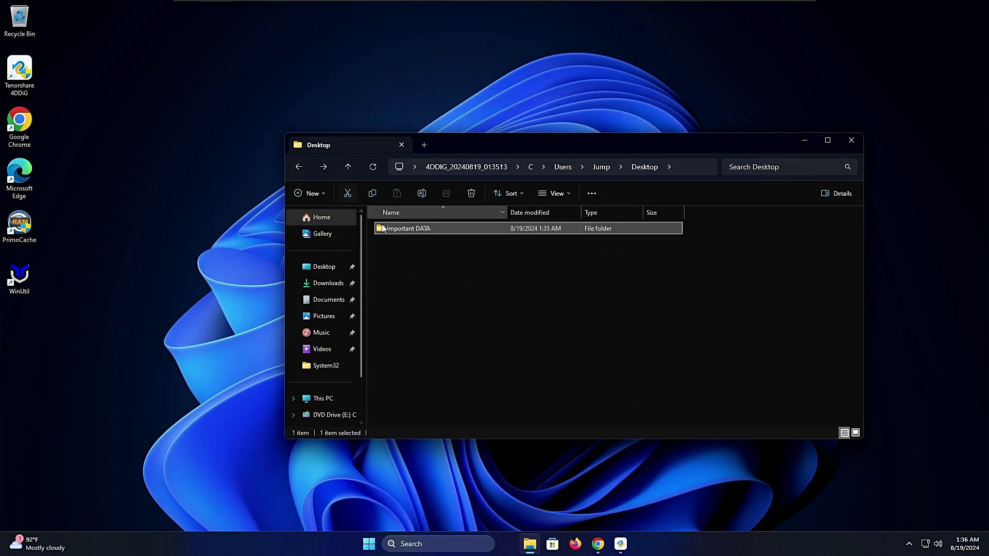
pyautogui.rightClick(402, 231)
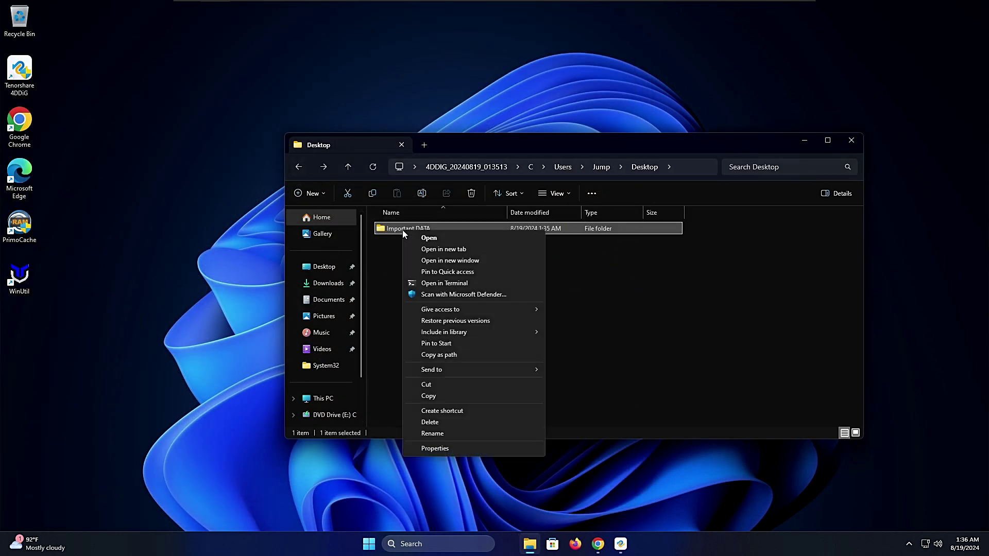
pyautogui.click(443, 396)
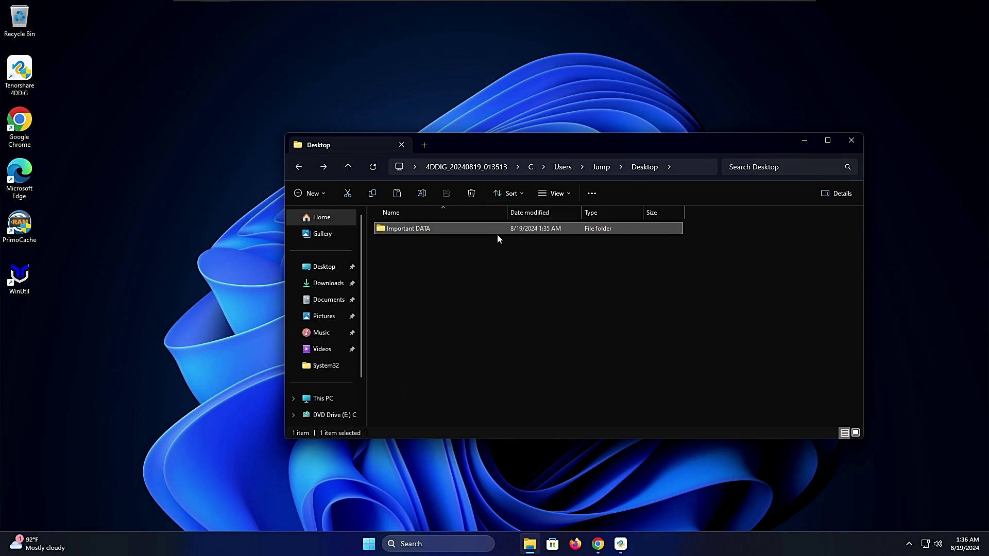
pyautogui.click(854, 144)
# - Paste the Important DATA folder onto the desktop and nudge it into place
pyautogui.rightClick(402, 209)
pyautogui.click(435, 257)
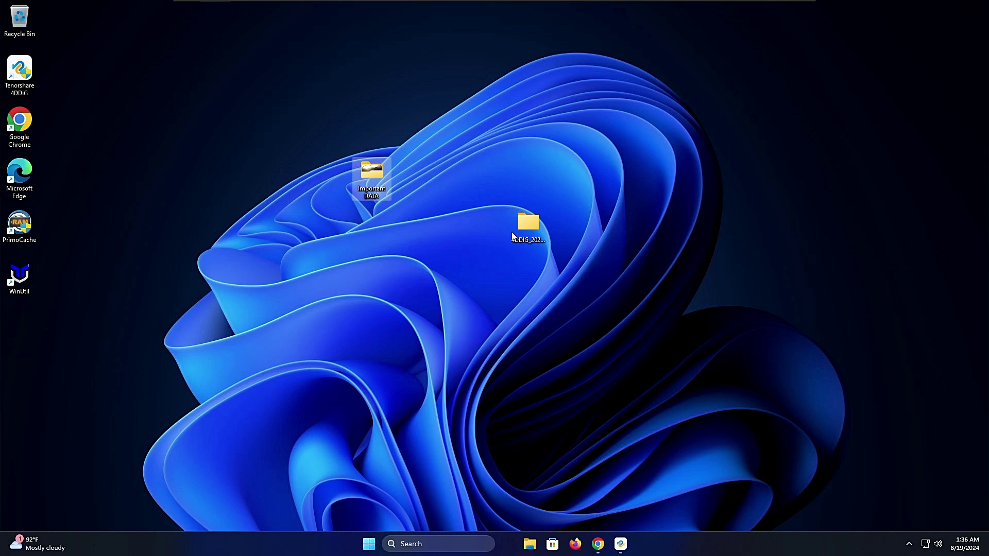
pyautogui.moveTo(371, 187); pyautogui.dragTo(411, 186)
pyautogui.moveTo(383, 141); pyautogui.dragTo(458, 211)
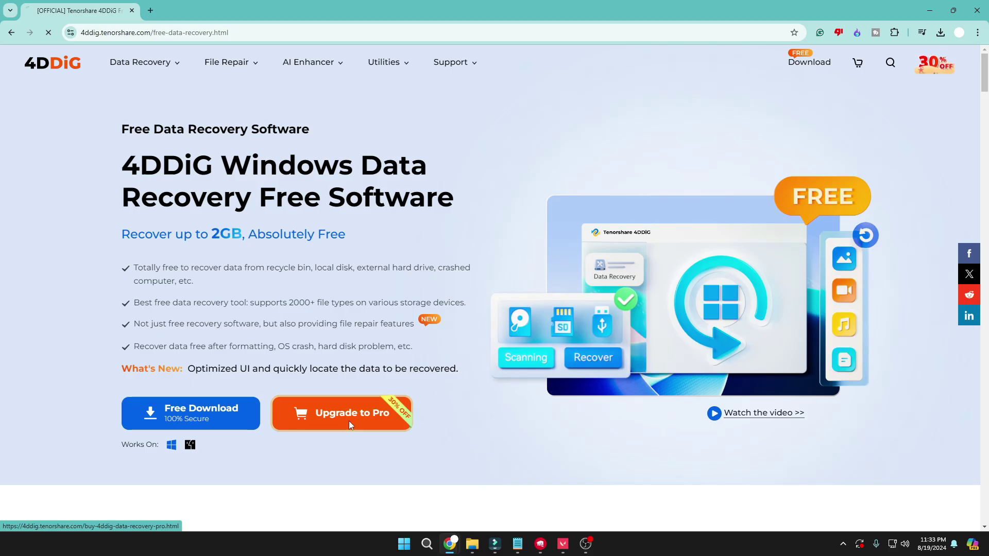
# - Highlight the 1 Month License features: storage-device recovery, crash computer recovery, photo/video repair, selective recovery
pyautogui.click(348, 421)
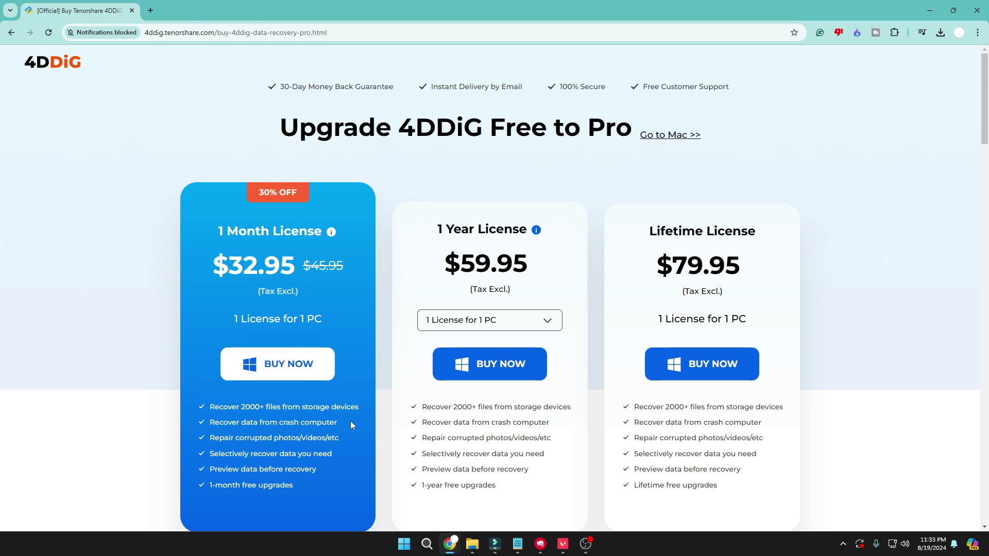
pyautogui.scroll(-1, 350, 425)
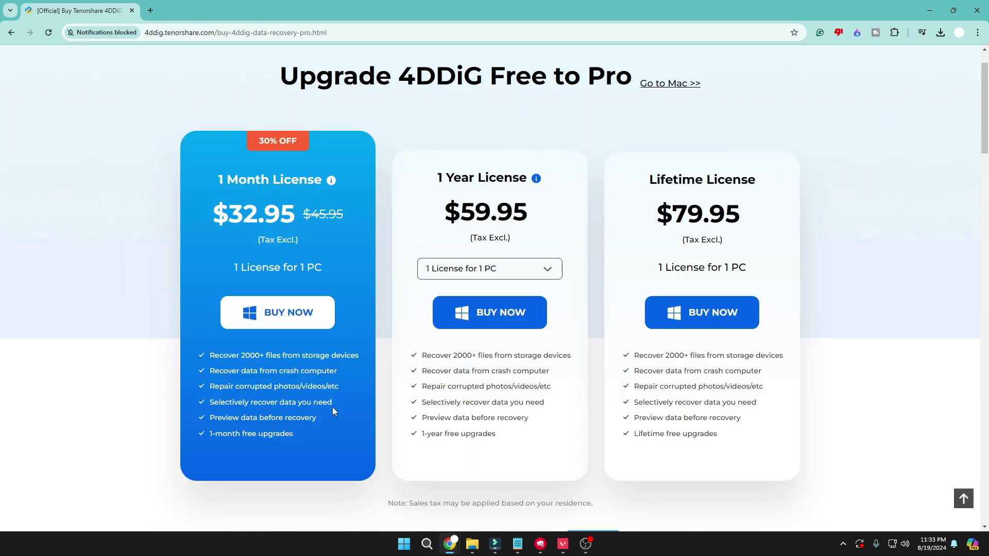
pyautogui.moveTo(210, 356); pyautogui.dragTo(353, 356)
pyautogui.moveTo(209, 371); pyautogui.dragTo(337, 371)
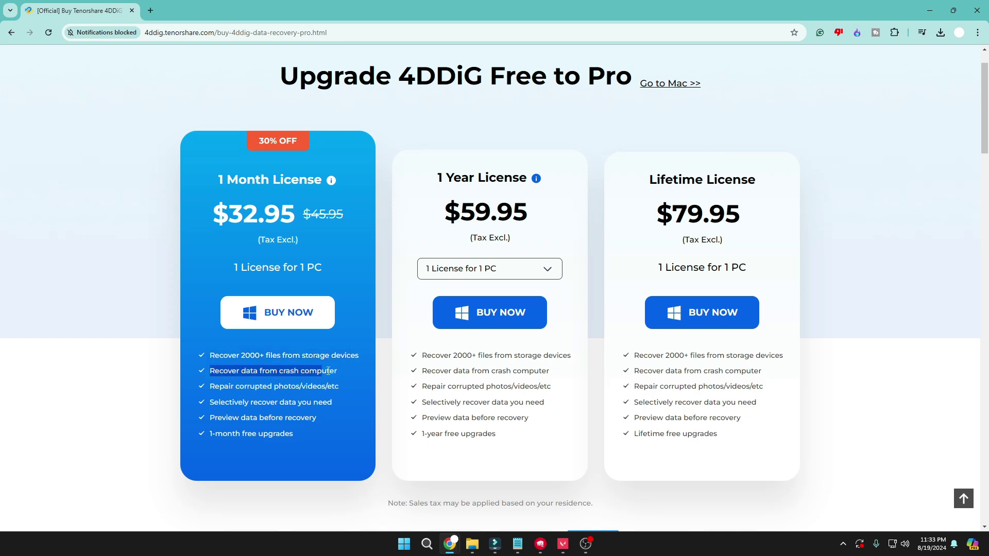
pyautogui.moveTo(210, 387); pyautogui.dragTo(339, 387)
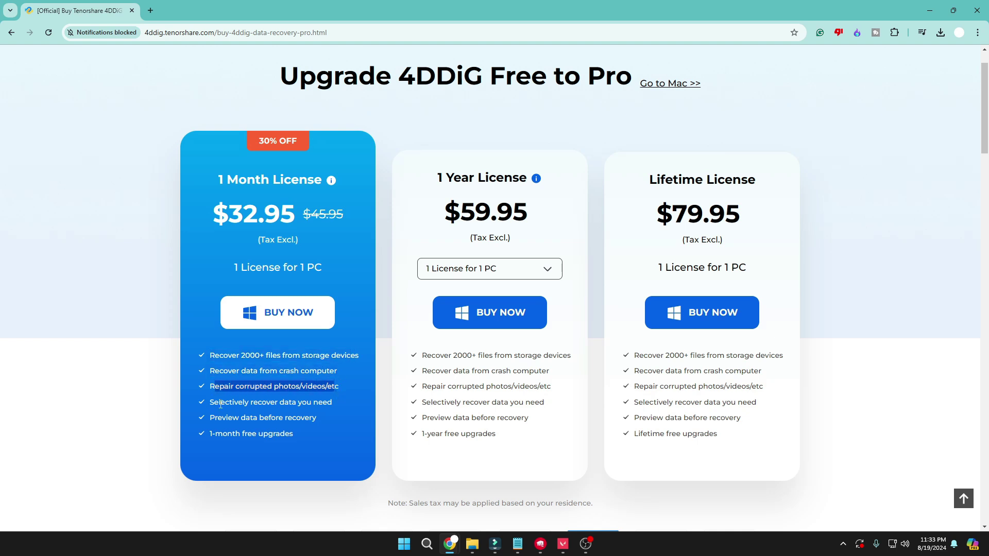
pyautogui.moveTo(210, 402); pyautogui.dragTo(332, 402)
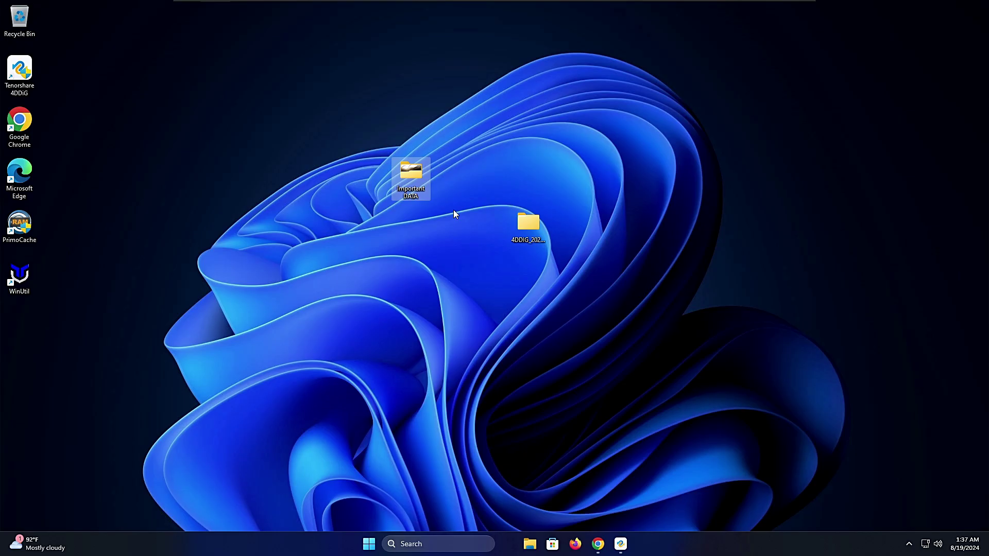